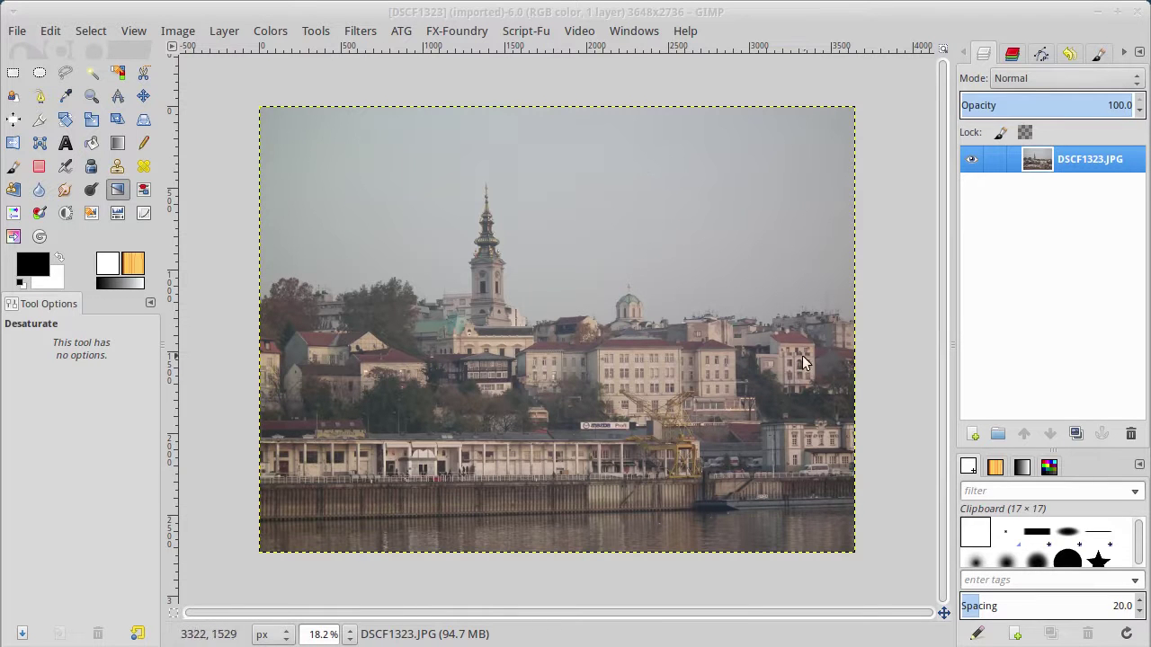
Duplicate the DSCF1323.JPG layer and set the copy's blend mode to Saturation
{"action": "left_click", "coordinate": [1076, 434]}
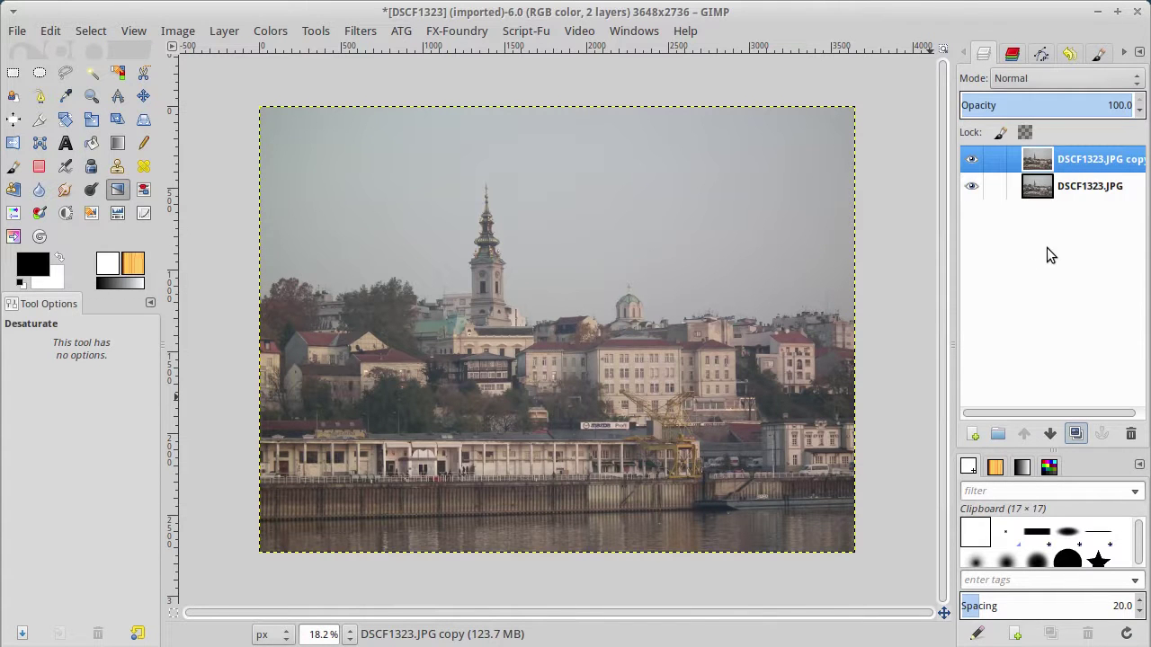
{"action": "left_click", "coordinate": [1132, 82]}
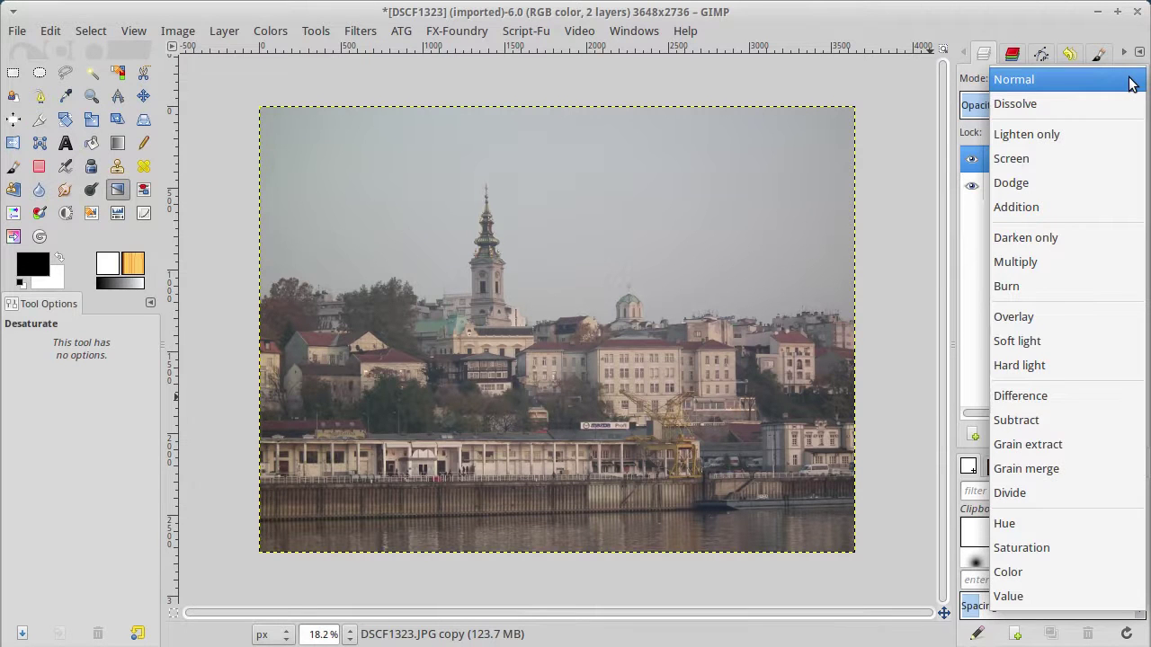
{"action": "left_click", "coordinate": [1043, 548]}
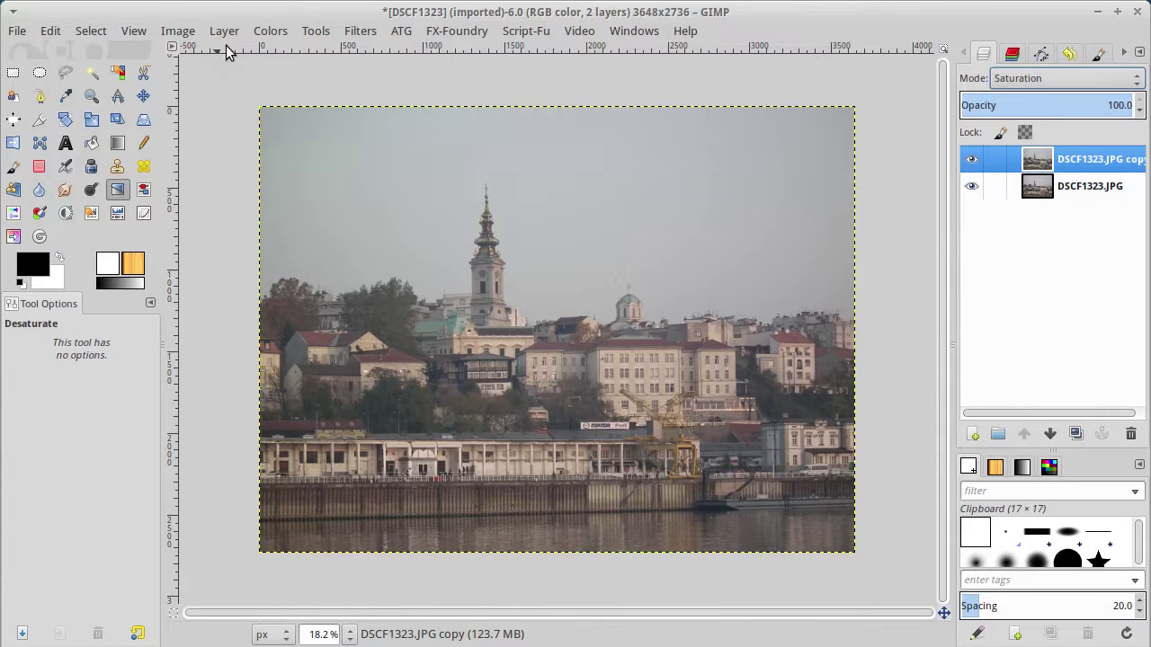
Desaturate the copy layer to grayscale using Luminosity as the shade basis
{"action": "left_click", "coordinate": [273, 36]}
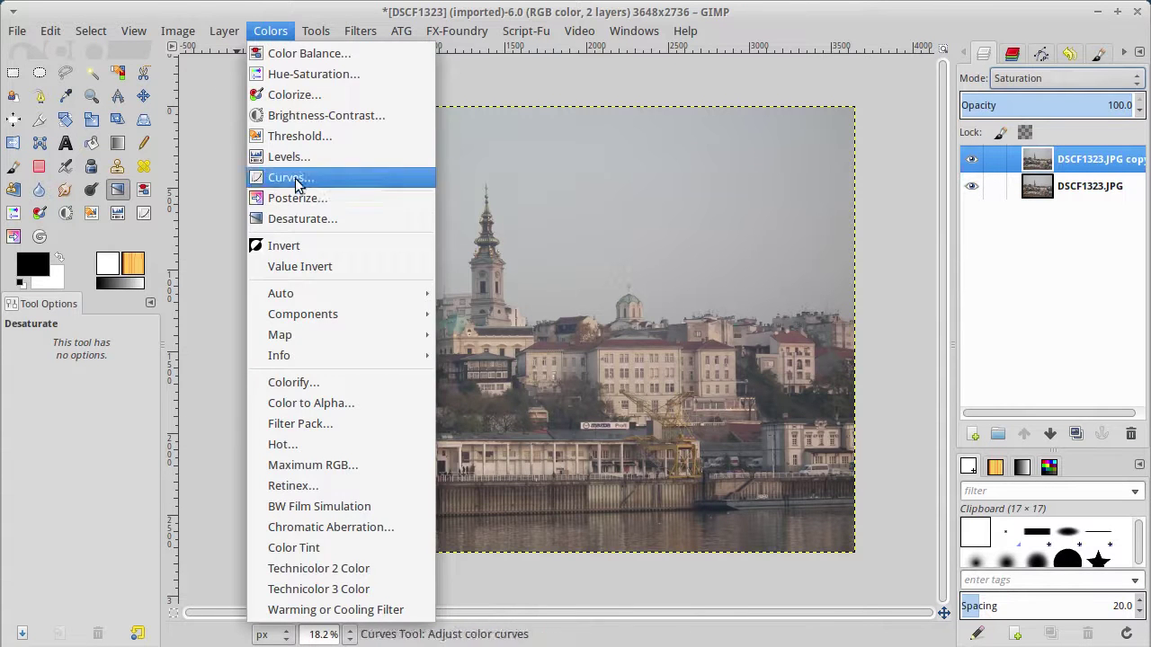
{"action": "left_click", "coordinate": [296, 218]}
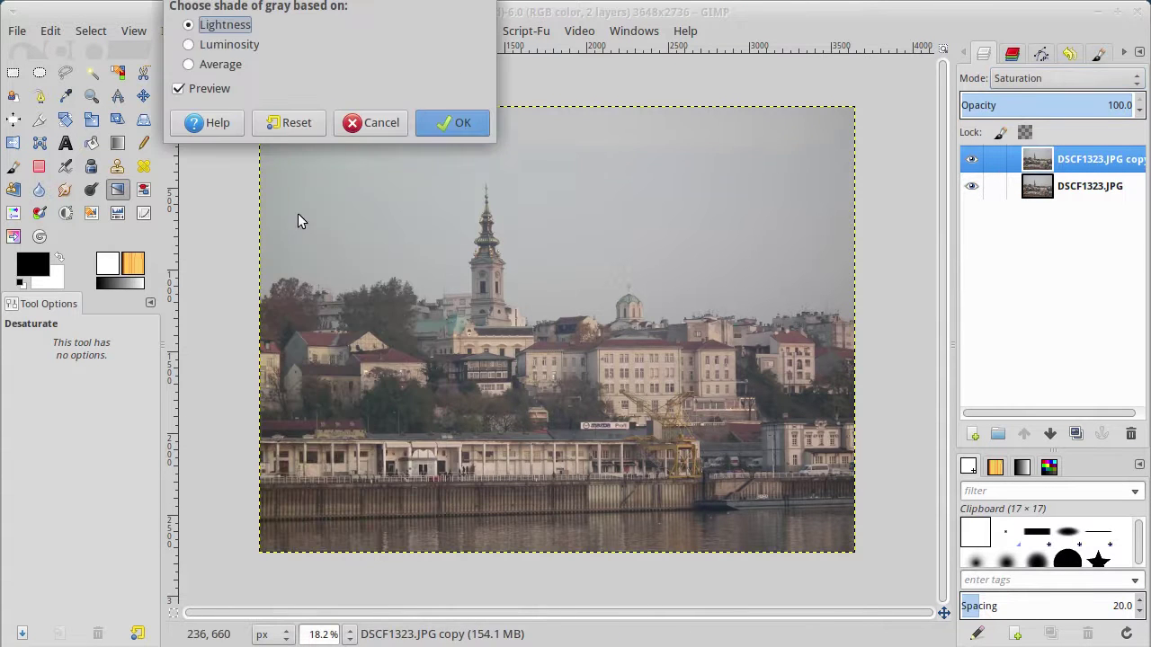
{"action": "left_click", "coordinate": [217, 45]}
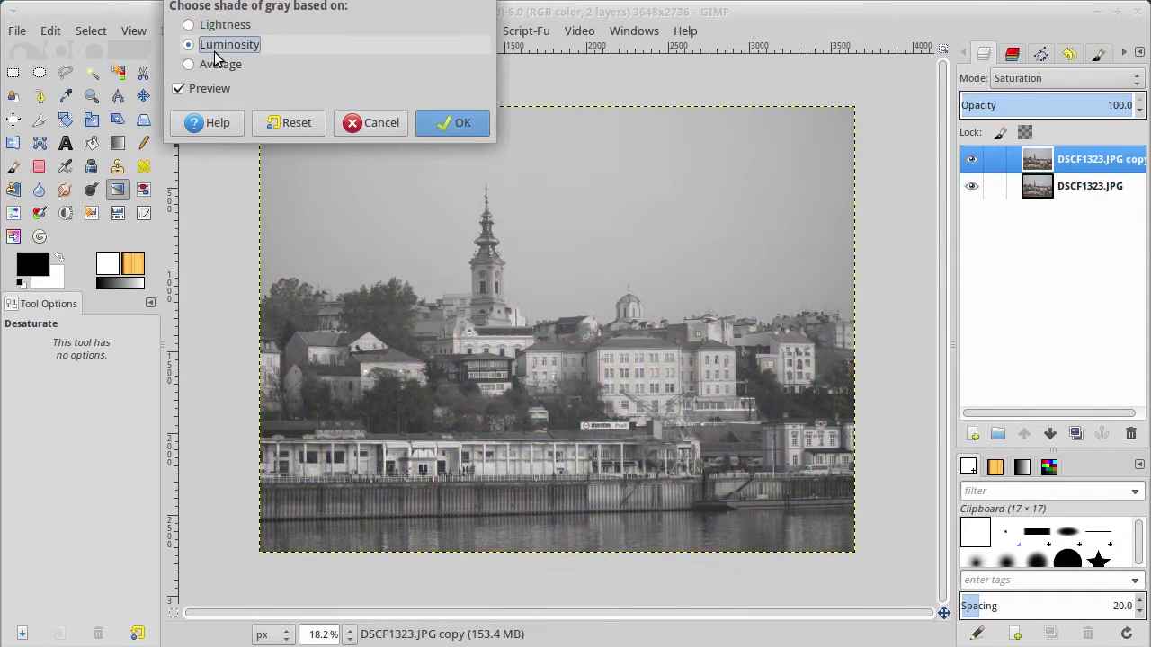
{"action": "left_click", "coordinate": [213, 70]}
{"action": "left_click", "coordinate": [221, 47]}
{"action": "left_click", "coordinate": [444, 123]}
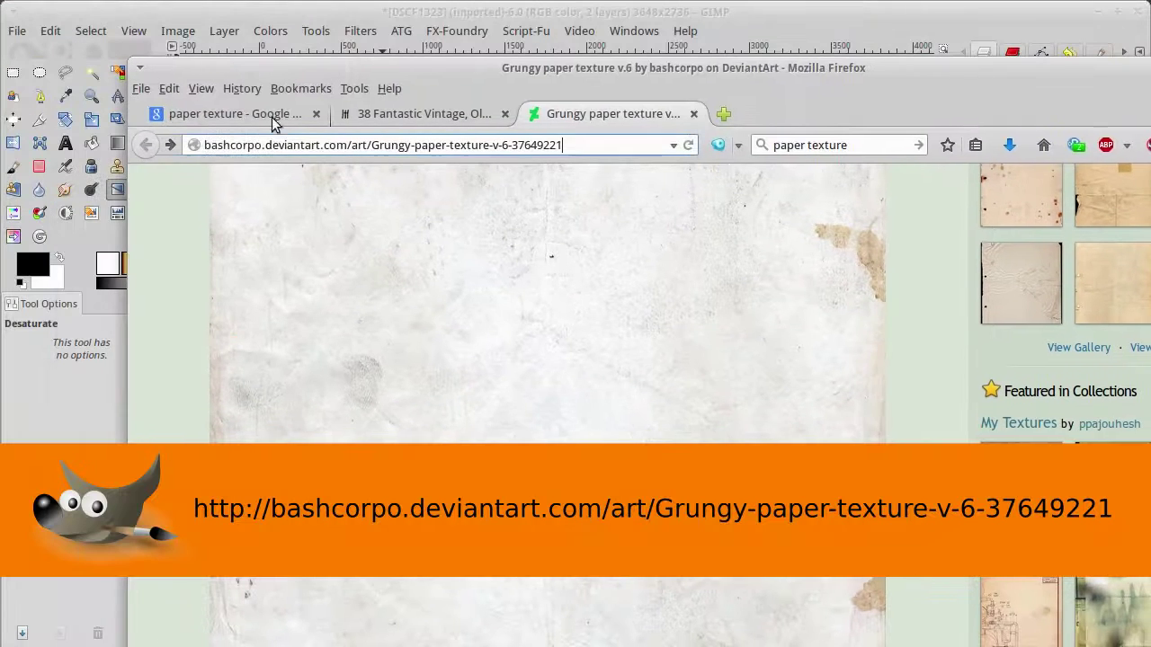
Look over the Grungy paper texture v.6 page, then move Firefox aside to reveal GIMP
{"action": "scroll", "coordinate": [773, 305], "scroll_direction": "down", "scroll_amount": 3}
{"action": "scroll", "coordinate": [775, 301], "scroll_direction": "down", "scroll_amount": 3}
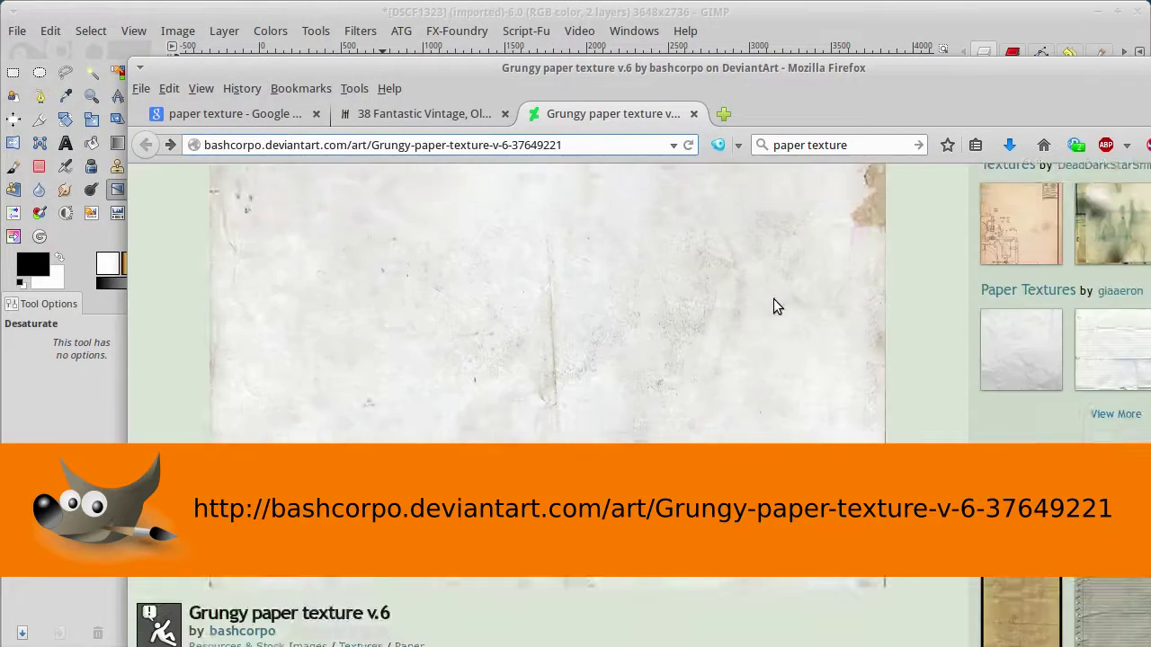
{"action": "scroll", "coordinate": [771, 301], "scroll_direction": "down", "scroll_amount": 3}
{"action": "scroll", "coordinate": [771, 306], "scroll_direction": "up", "scroll_amount": 3}
{"action": "scroll", "coordinate": [771, 306], "scroll_direction": "up", "scroll_amount": 3}
{"action": "scroll", "coordinate": [771, 305], "scroll_direction": "up", "scroll_amount": 3}
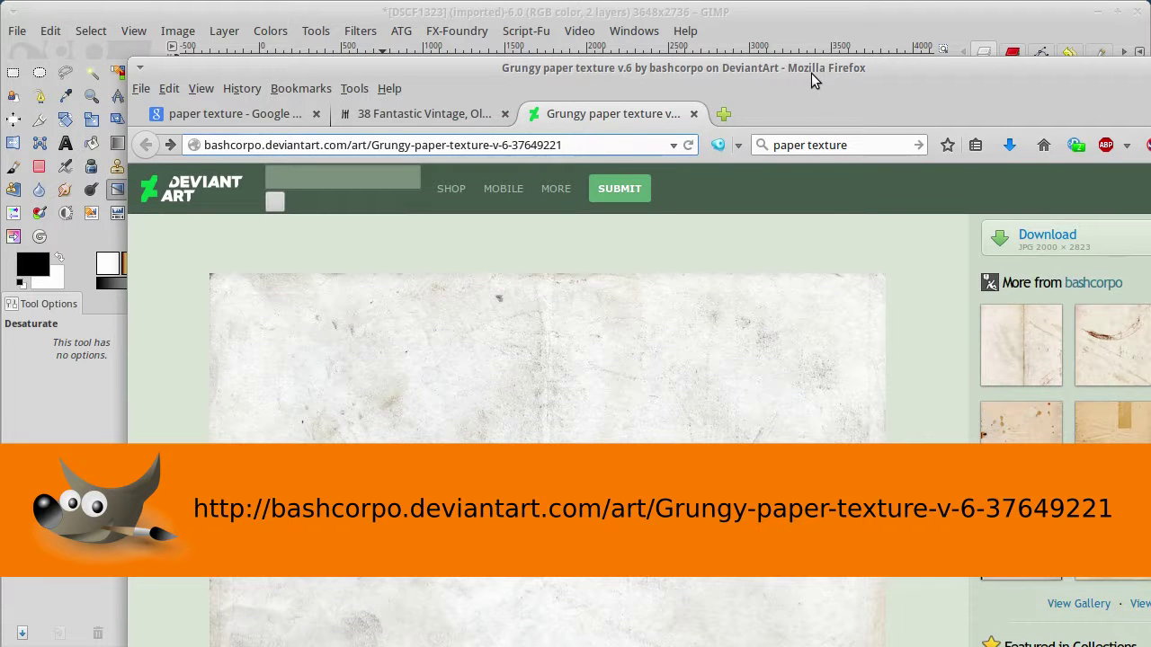
{"action": "left_click_drag", "start_coordinate": [809, 68], "coordinate": [648, 0]}
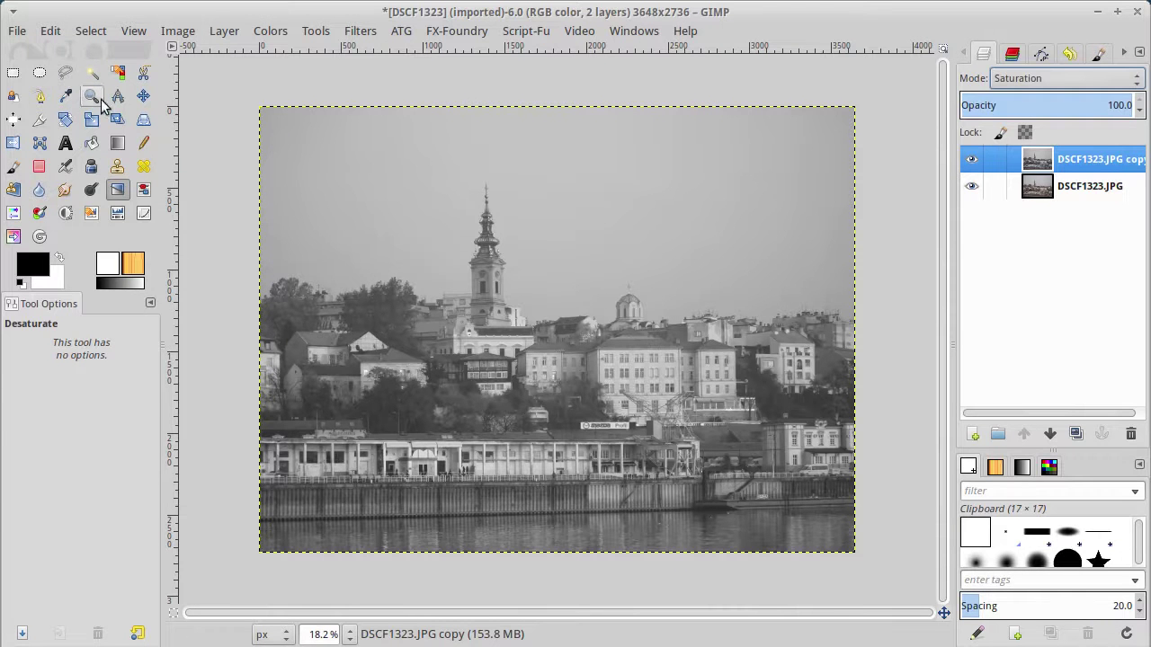
Open the Grungy_paper JPG as a new top layer over the photo
{"action": "left_click", "coordinate": [20, 32]}
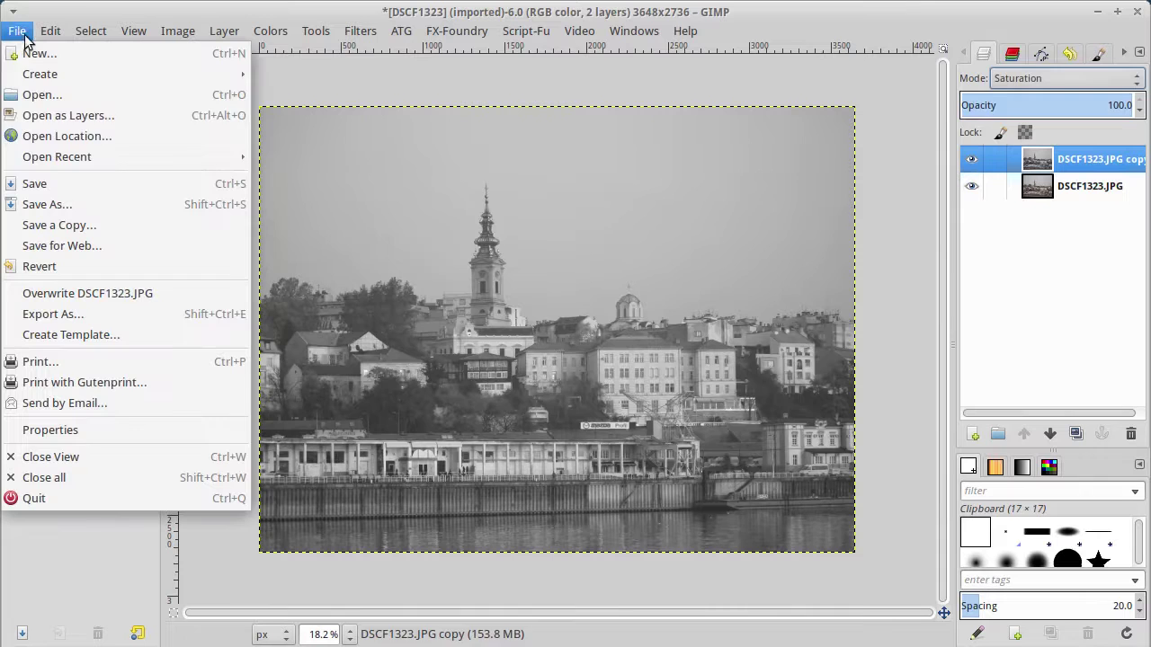
{"action": "left_click", "coordinate": [80, 115]}
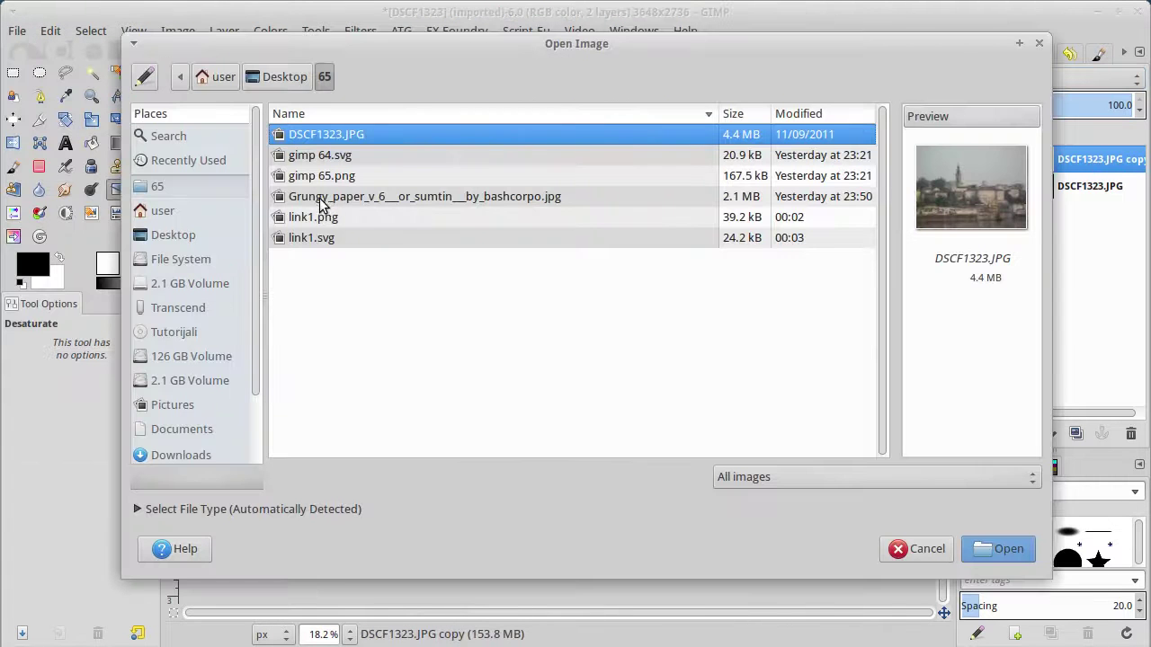
{"action": "left_click", "coordinate": [324, 203]}
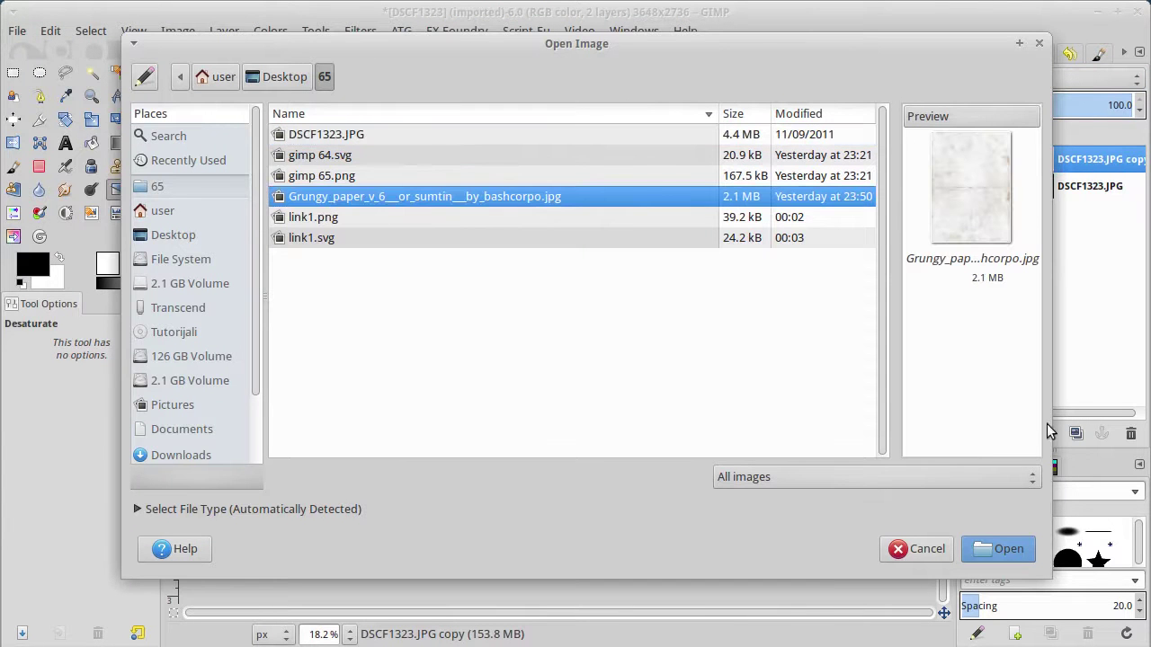
{"action": "left_click", "coordinate": [1016, 556]}
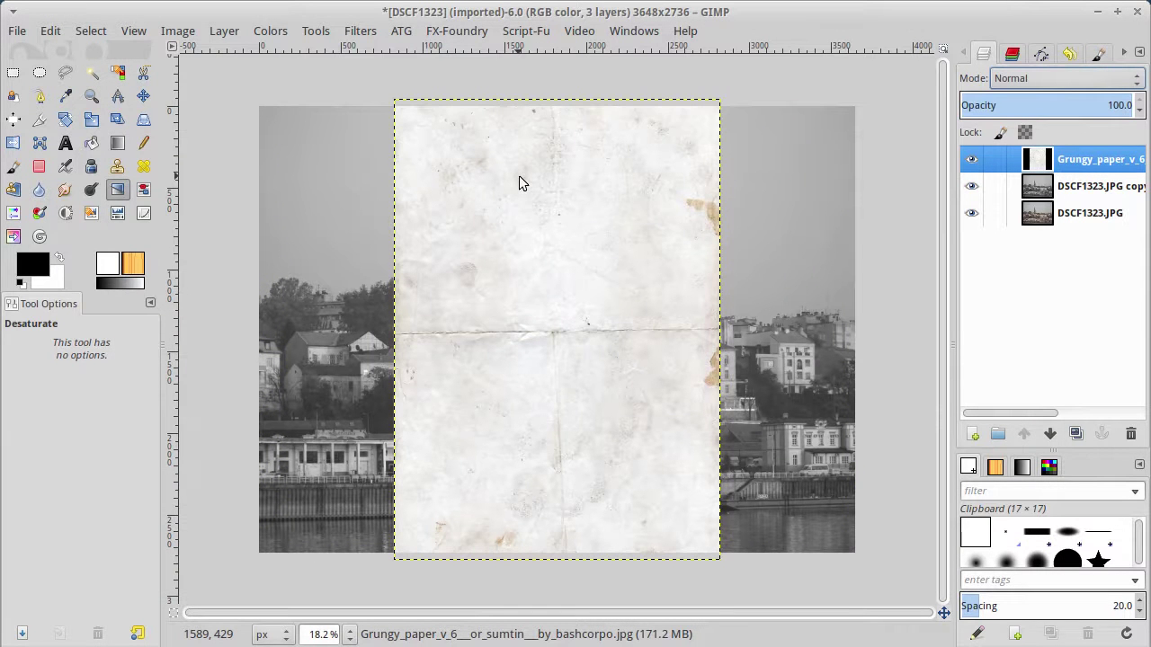
Rotate the paper texture layer 90° counter-clockwise into landscape orientation
{"action": "left_click", "coordinate": [225, 31]}
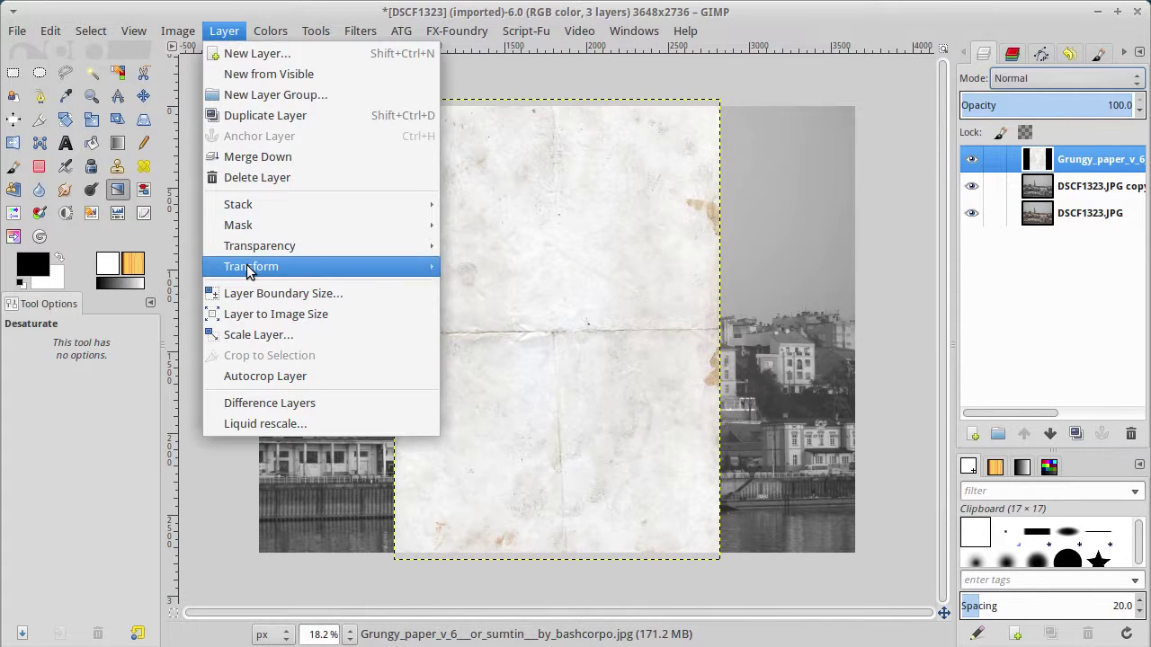
{"action": "mouse_move", "coordinate": [251, 266]}
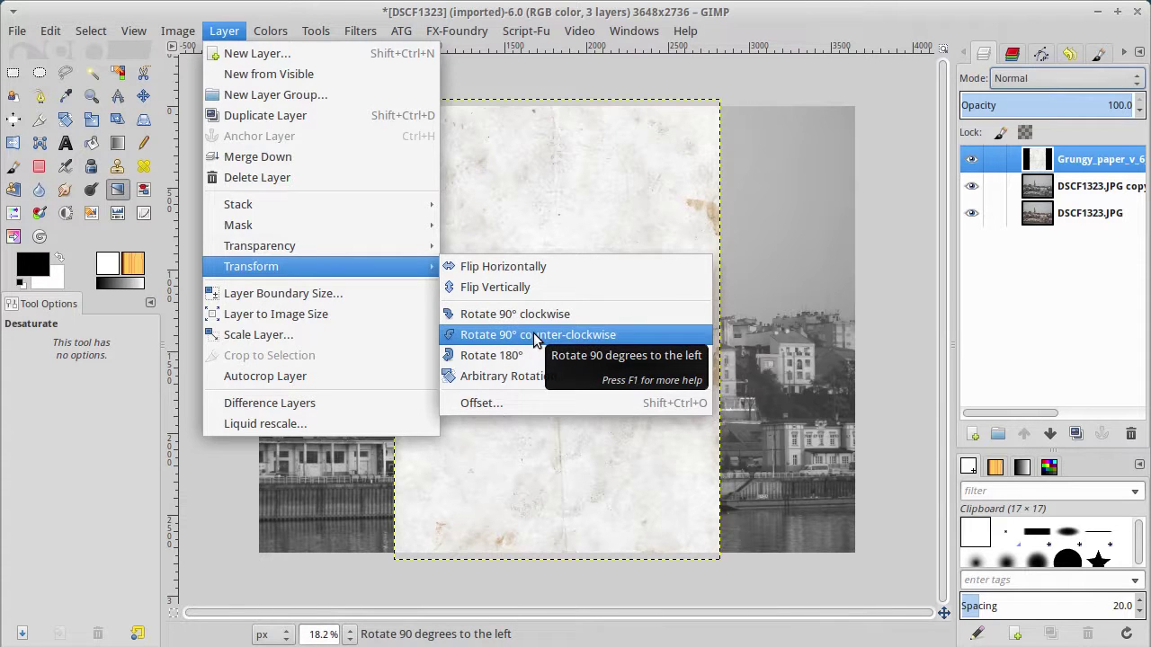
{"action": "left_click", "coordinate": [534, 334]}
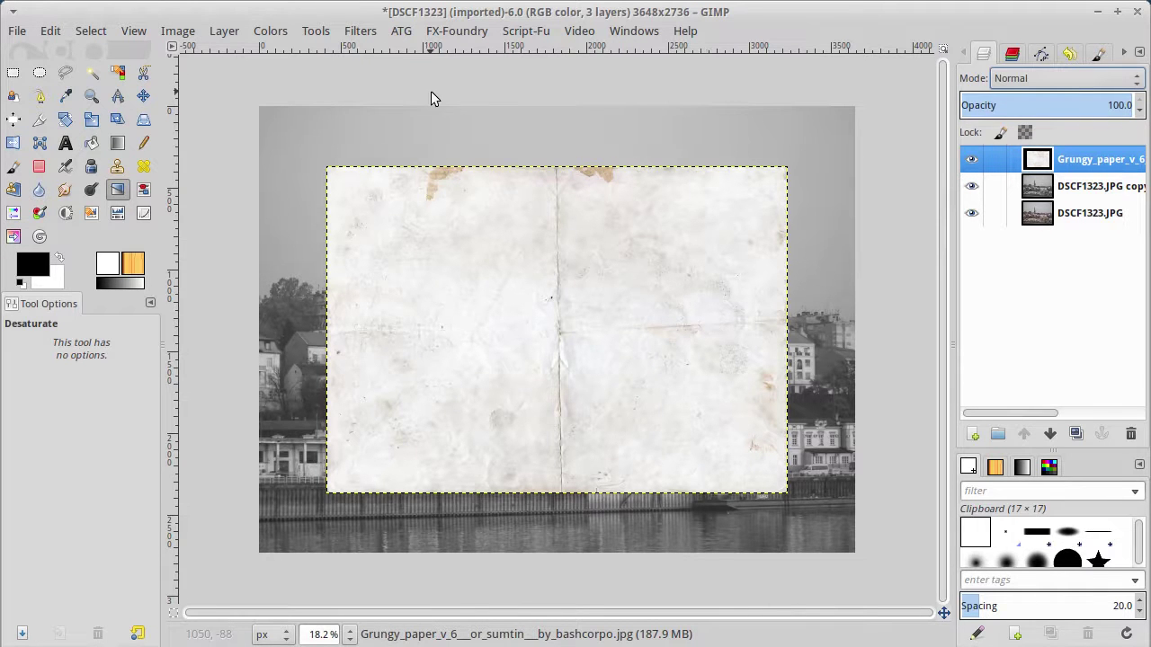
{"action": "left_click", "coordinate": [219, 38]}
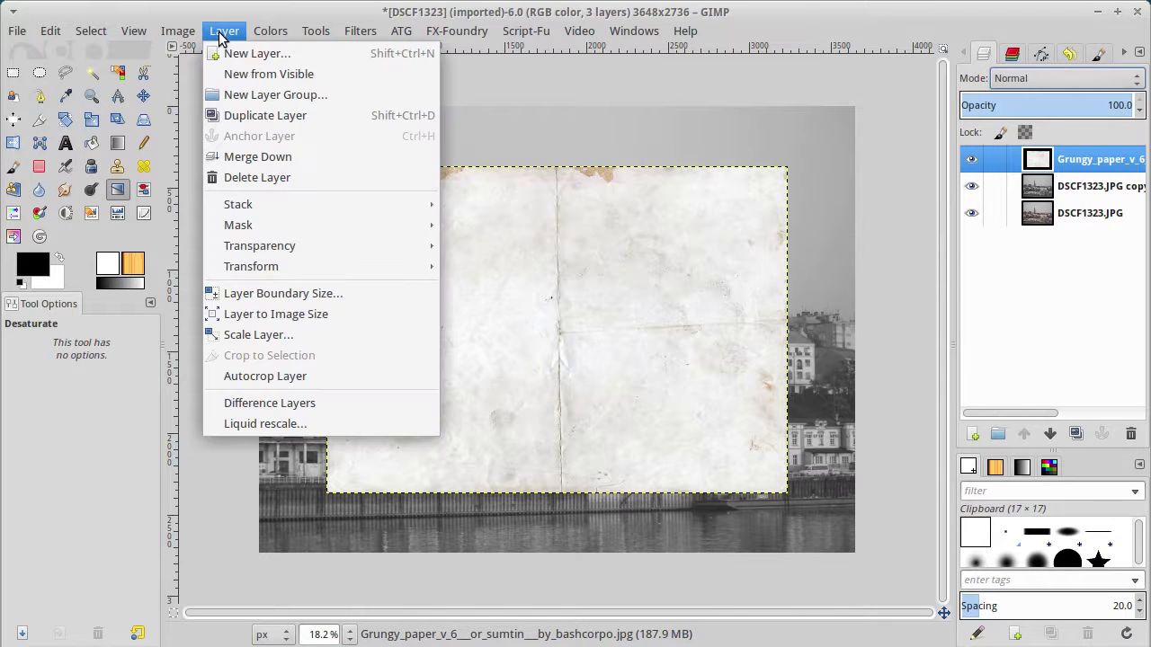
Scale the paper layer from 2000 to 2736 px high with proportions linked
{"action": "left_click", "coordinate": [252, 336]}
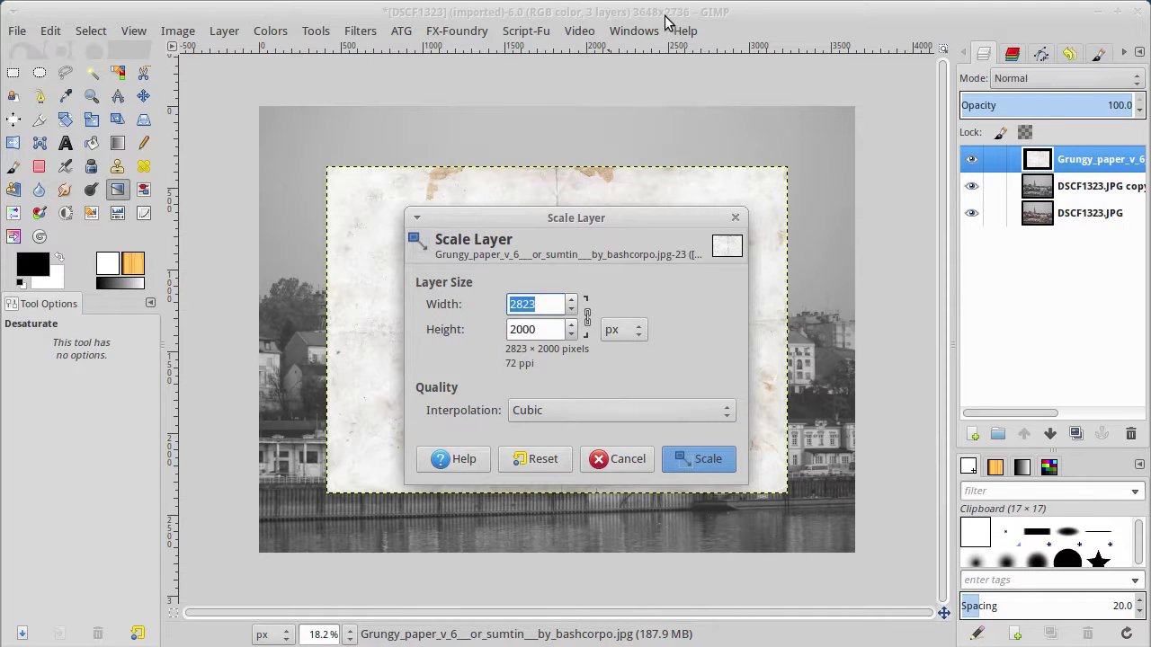
{"action": "left_click", "coordinate": [550, 329]}
{"action": "left_click_drag", "start_coordinate": [545, 329], "coordinate": [481, 329]}
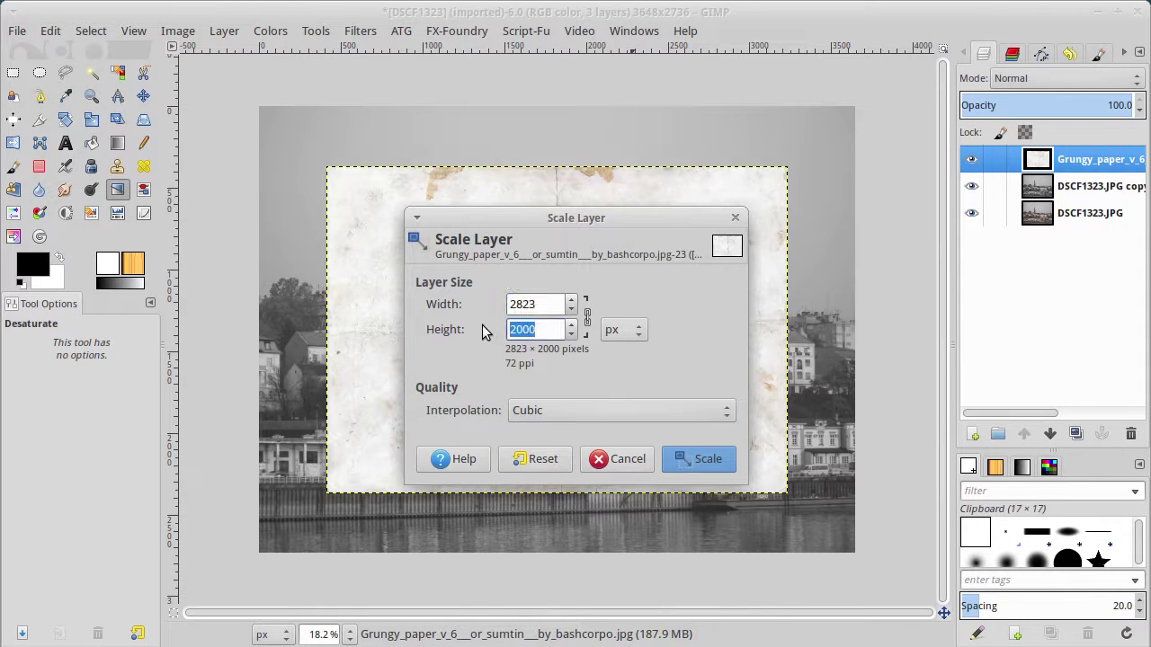
{"action": "type", "text": "2736"}
{"action": "left_click", "coordinate": [689, 458]}
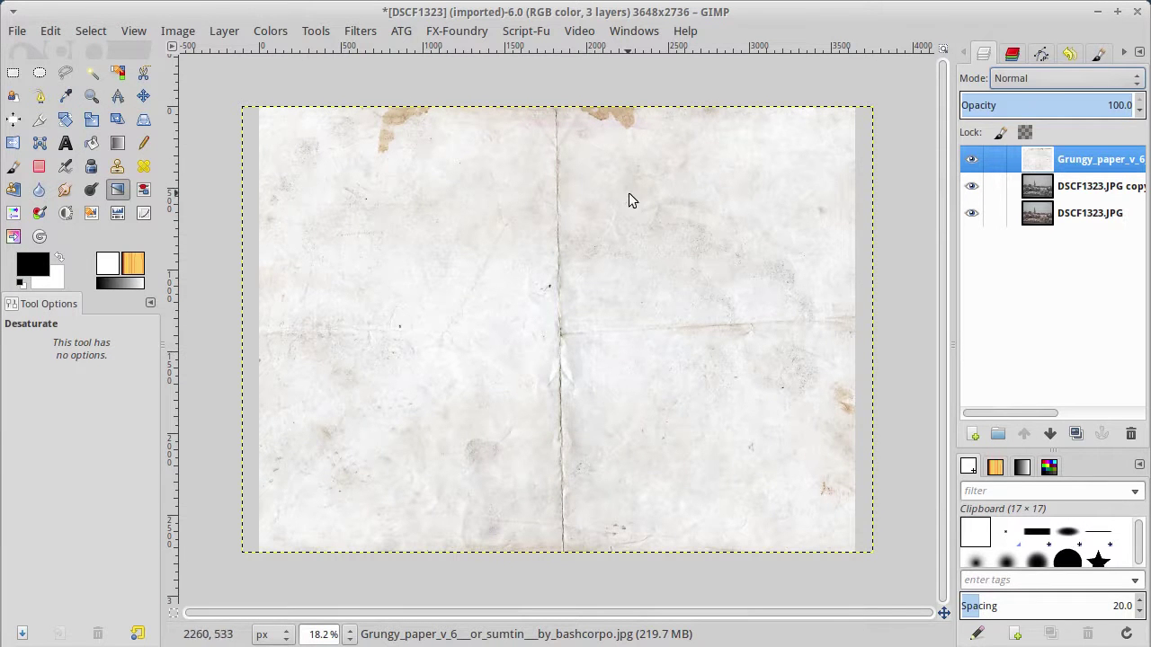
{"action": "left_click", "coordinate": [1051, 80]}
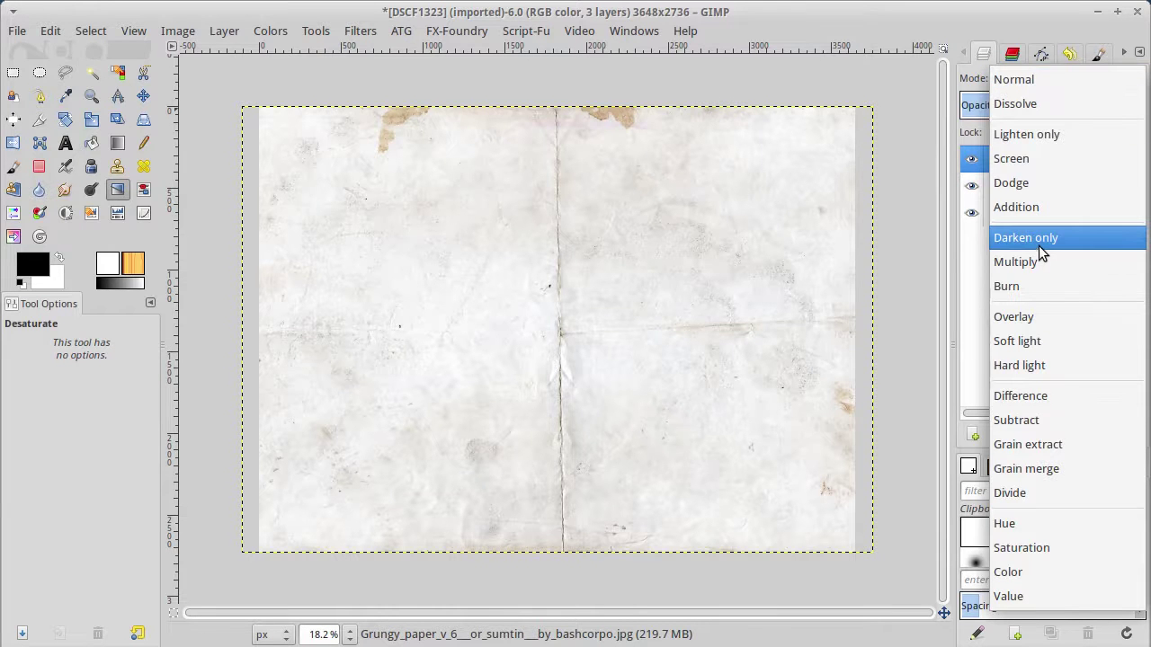
{"action": "left_click", "coordinate": [1049, 319]}
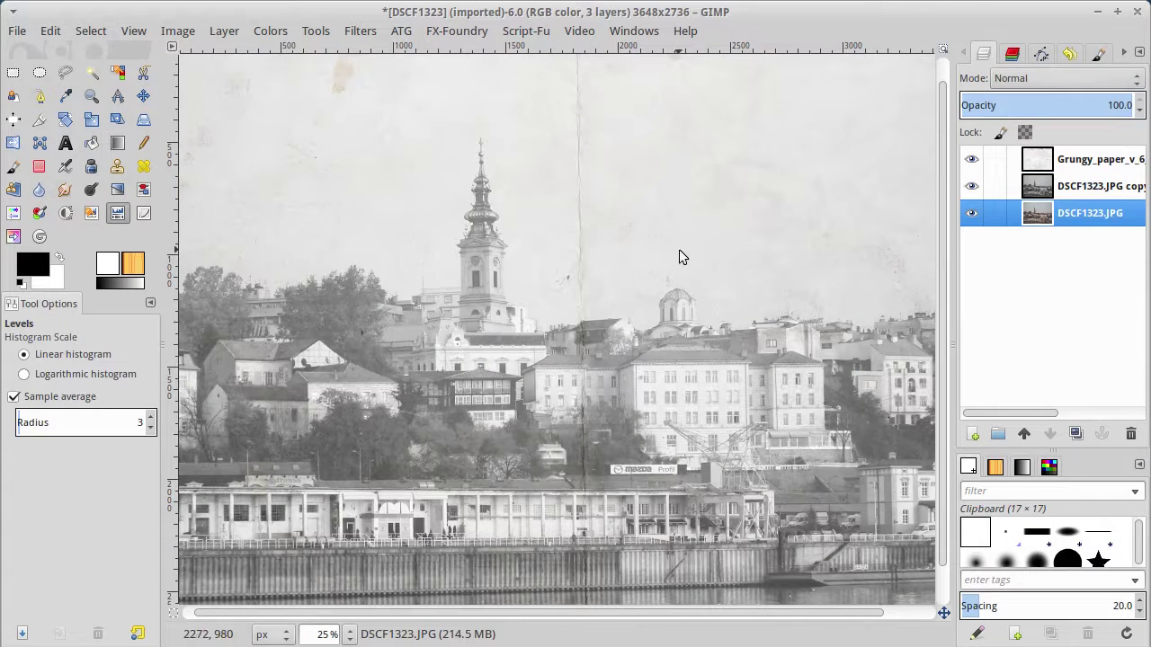
{"action": "key", "text": "2"}
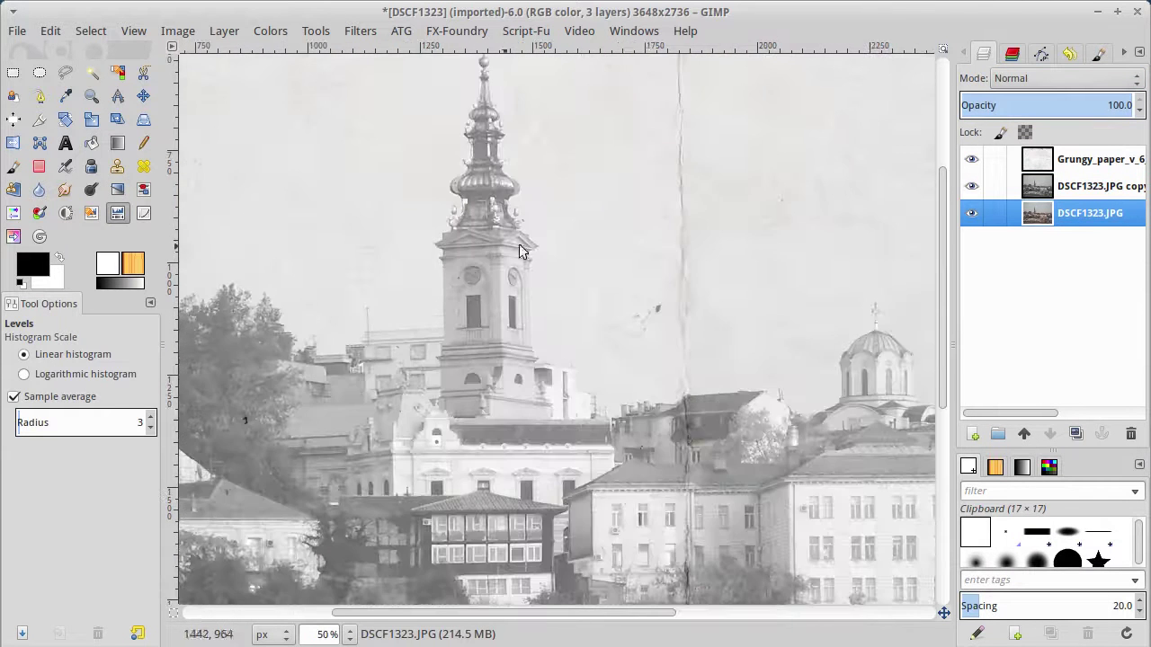
{"action": "scroll", "coordinate": [612, 285], "scroll_direction": "up", "scroll_amount": 1}
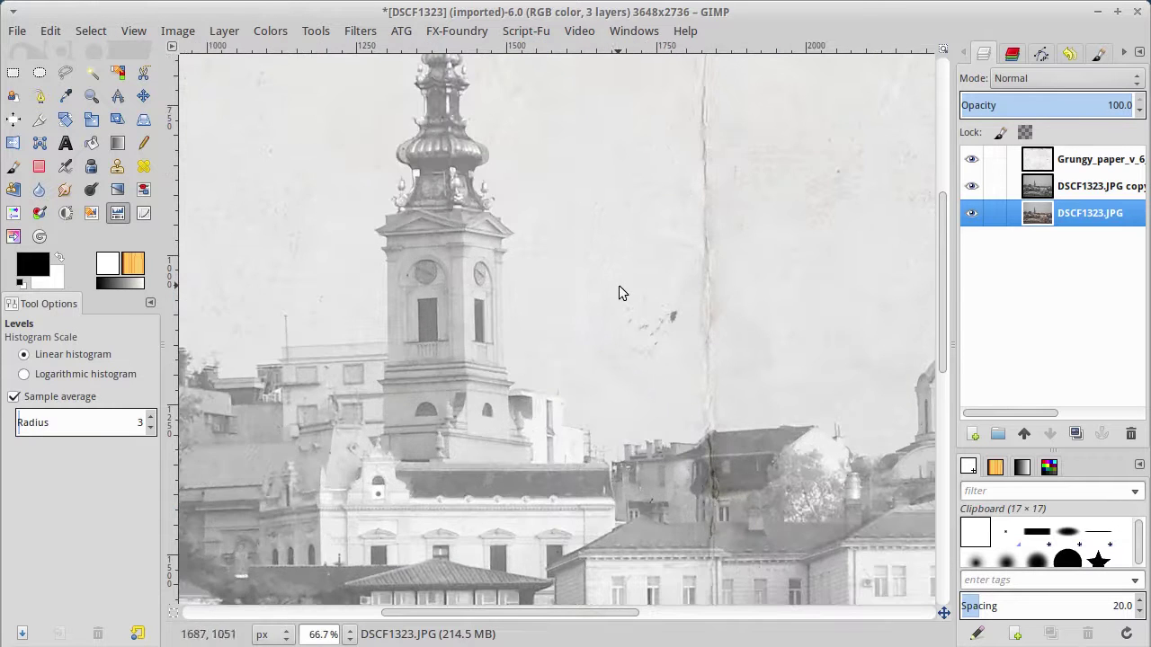
{"action": "scroll", "coordinate": [618, 285], "scroll_direction": "up", "scroll_amount": 1}
{"action": "scroll", "coordinate": [657, 288], "scroll_direction": "down", "scroll_amount": 4}
{"action": "scroll", "coordinate": [658, 288], "scroll_direction": "right", "scroll_amount": 4}
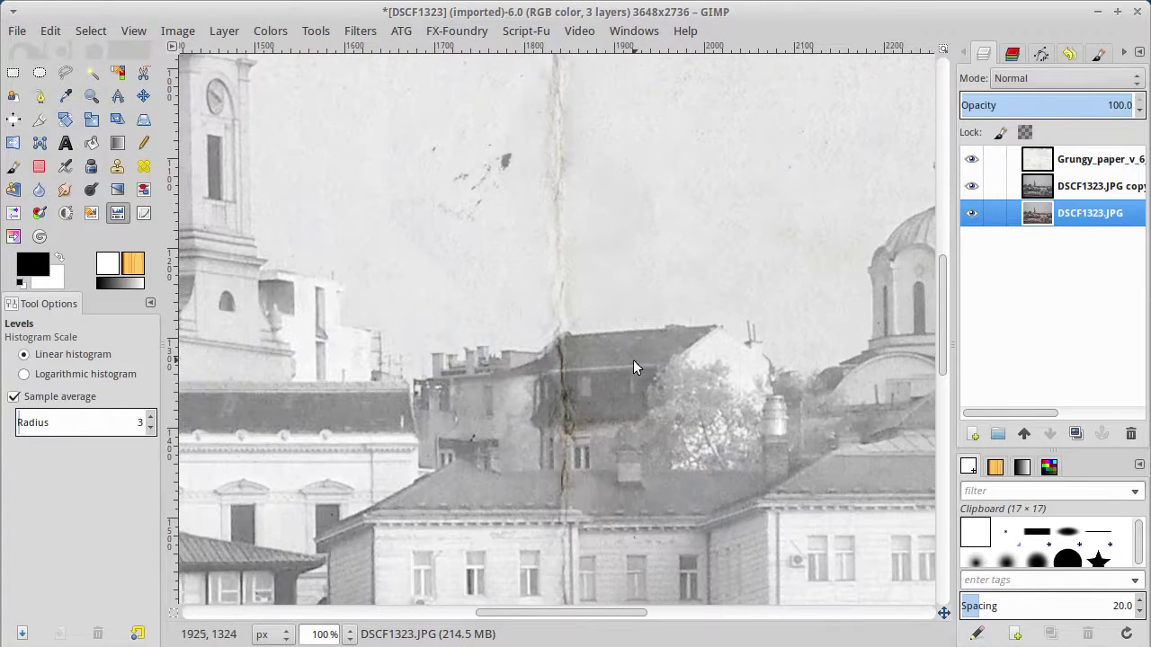
{"action": "scroll", "coordinate": [633, 367], "scroll_direction": "down", "scroll_amount": 2}
{"action": "scroll", "coordinate": [725, 378], "scroll_direction": "down", "scroll_amount": 1}
{"action": "scroll", "coordinate": [725, 381], "scroll_direction": "down", "scroll_amount": 2}
{"action": "scroll", "coordinate": [740, 390], "scroll_direction": "down", "scroll_amount": 2}
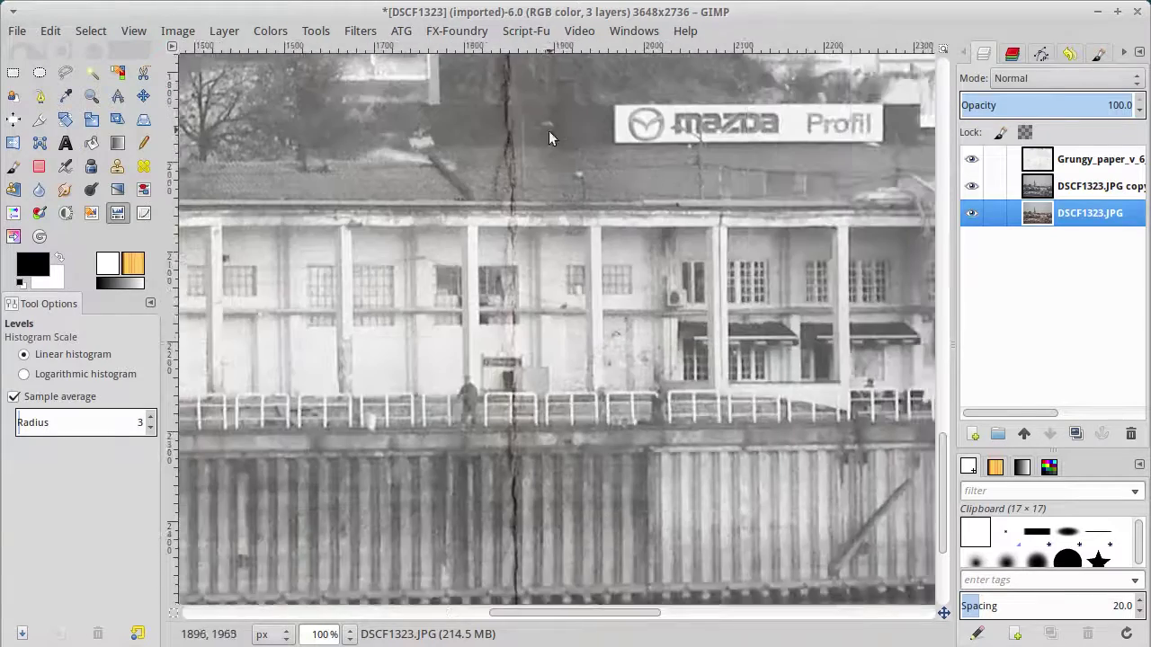
{"action": "scroll", "coordinate": [575, 225], "scroll_direction": "down", "scroll_amount": 2}
{"action": "scroll", "coordinate": [596, 304], "scroll_direction": "down", "scroll_amount": 2}
{"action": "scroll", "coordinate": [539, 377], "scroll_direction": "up", "scroll_amount": 3}
{"action": "scroll", "coordinate": [540, 377], "scroll_direction": "right", "scroll_amount": 2}
{"action": "scroll", "coordinate": [568, 220], "scroll_direction": "up", "scroll_amount": 2}
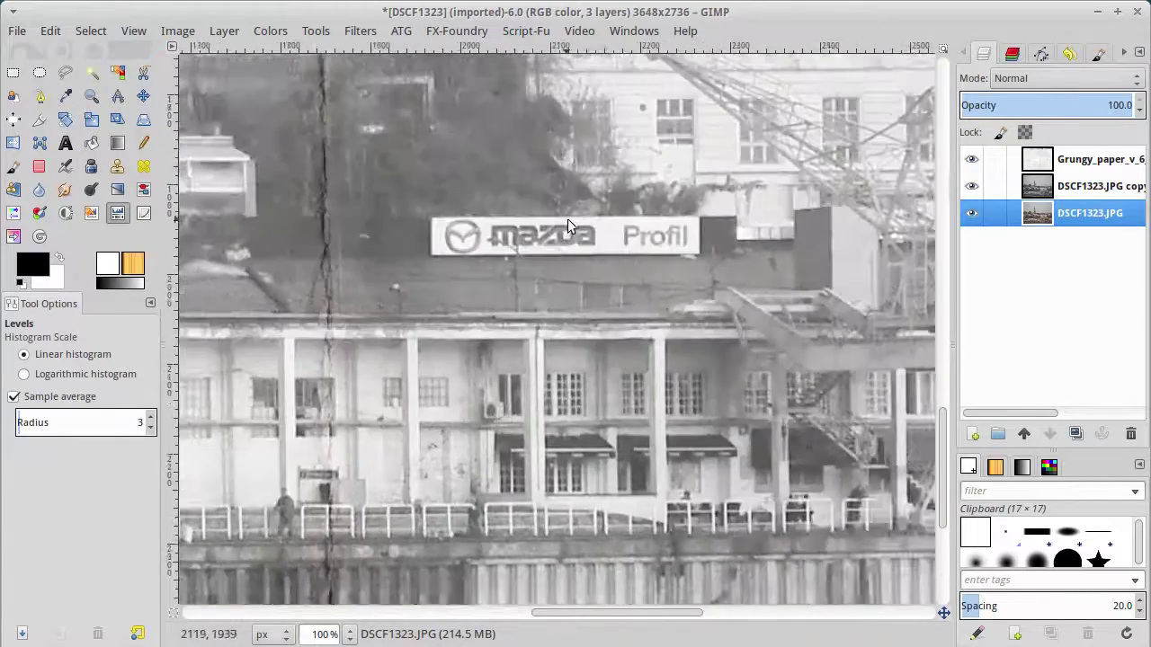
{"action": "scroll", "coordinate": [567, 218], "scroll_direction": "up", "scroll_amount": 3}
{"action": "scroll", "coordinate": [522, 296], "scroll_direction": "left", "scroll_amount": 4}
{"action": "scroll", "coordinate": [488, 350], "scroll_direction": "down", "scroll_amount": 2}
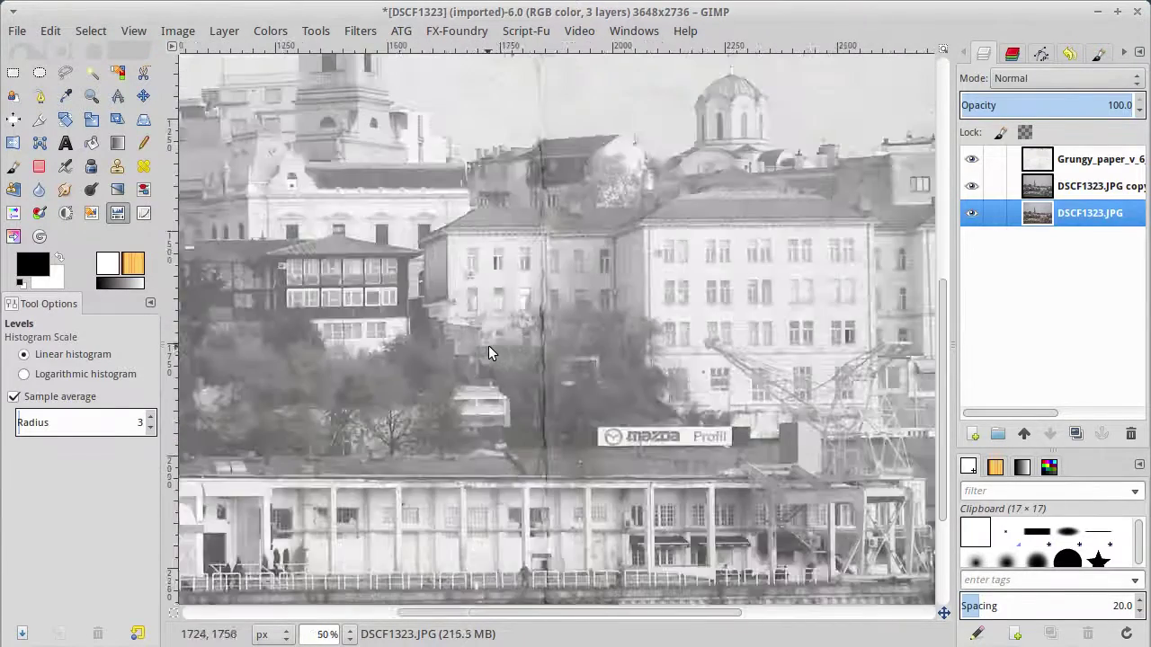
{"action": "scroll", "coordinate": [488, 346], "scroll_direction": "down", "scroll_amount": 1}
{"action": "scroll", "coordinate": [488, 347], "scroll_direction": "down", "scroll_amount": 1}
{"action": "scroll", "coordinate": [481, 346], "scroll_direction": "down", "scroll_amount": 1}
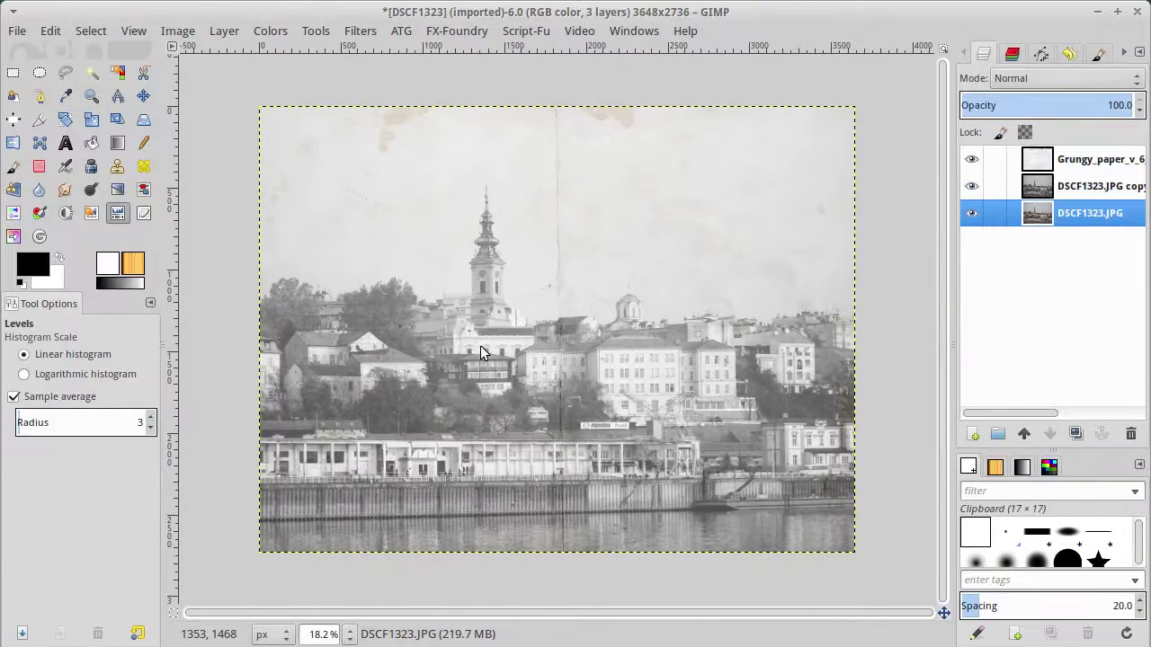
{"action": "scroll", "coordinate": [481, 351], "scroll_direction": "up", "scroll_amount": 1}
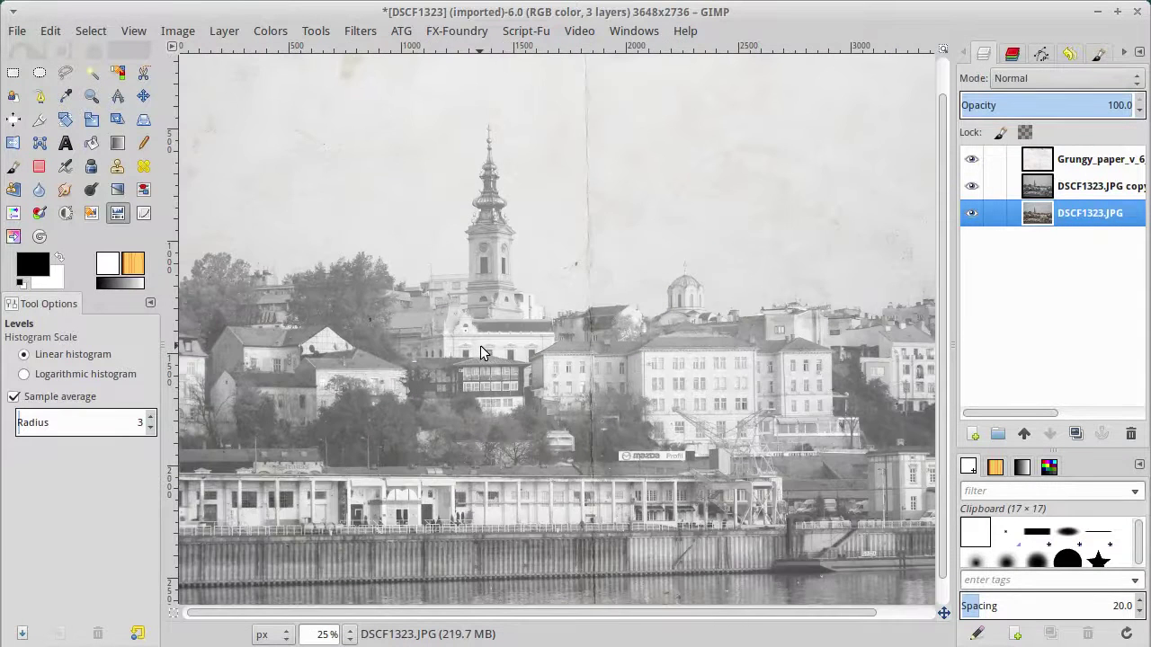
{"action": "scroll", "coordinate": [480, 351], "scroll_direction": "up", "scroll_amount": 1}
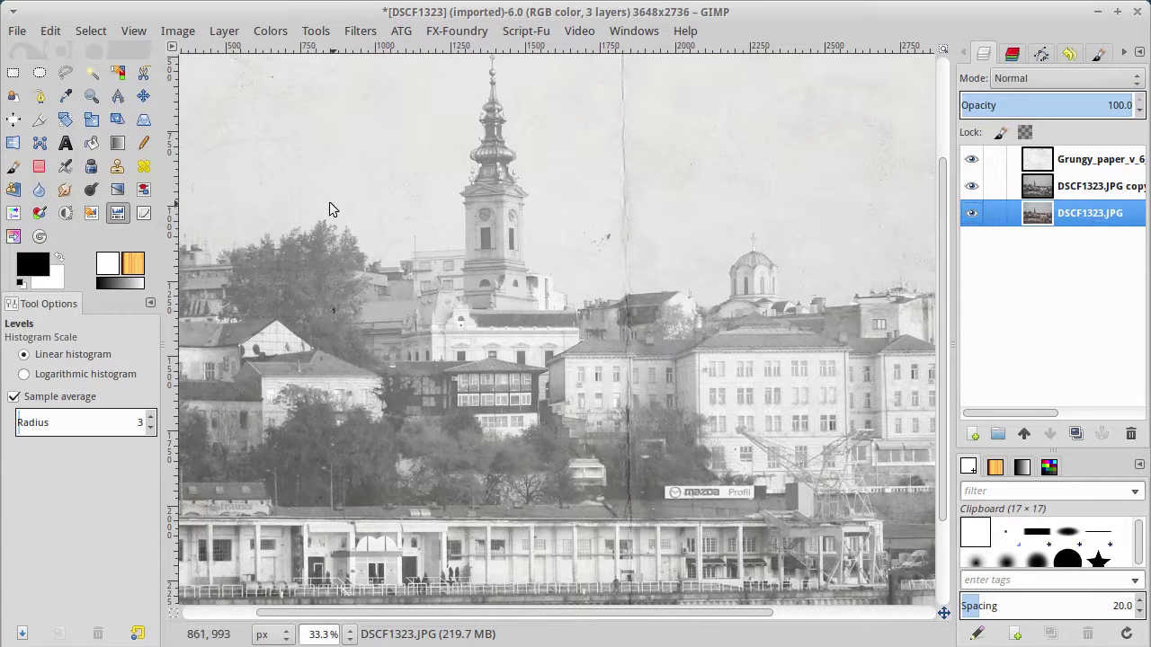
{"action": "left_click", "coordinate": [117, 220]}
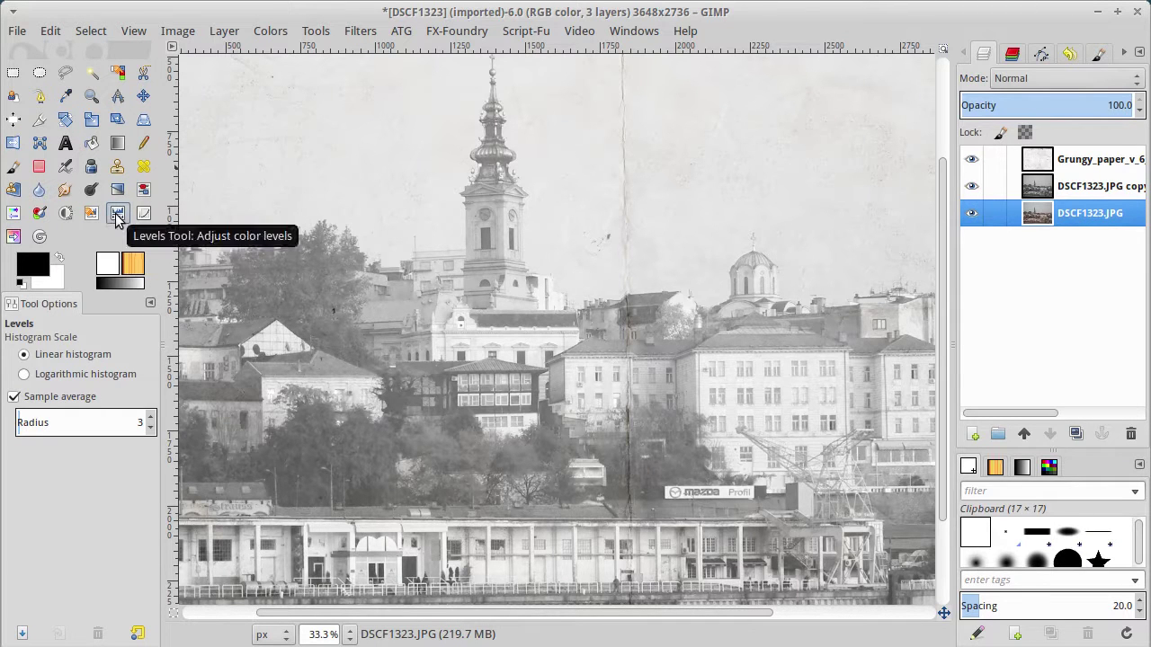
Apply Levels to the photo layer with input black at 34 and white at 212
{"action": "left_click", "coordinate": [261, 39]}
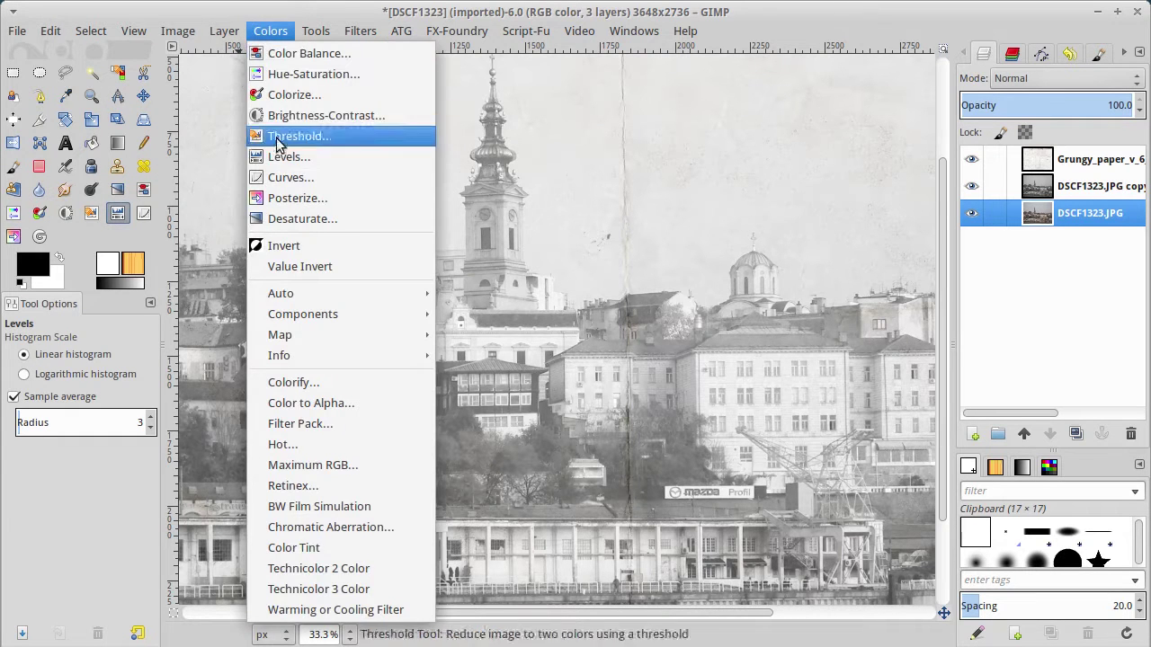
{"action": "left_click", "coordinate": [277, 159]}
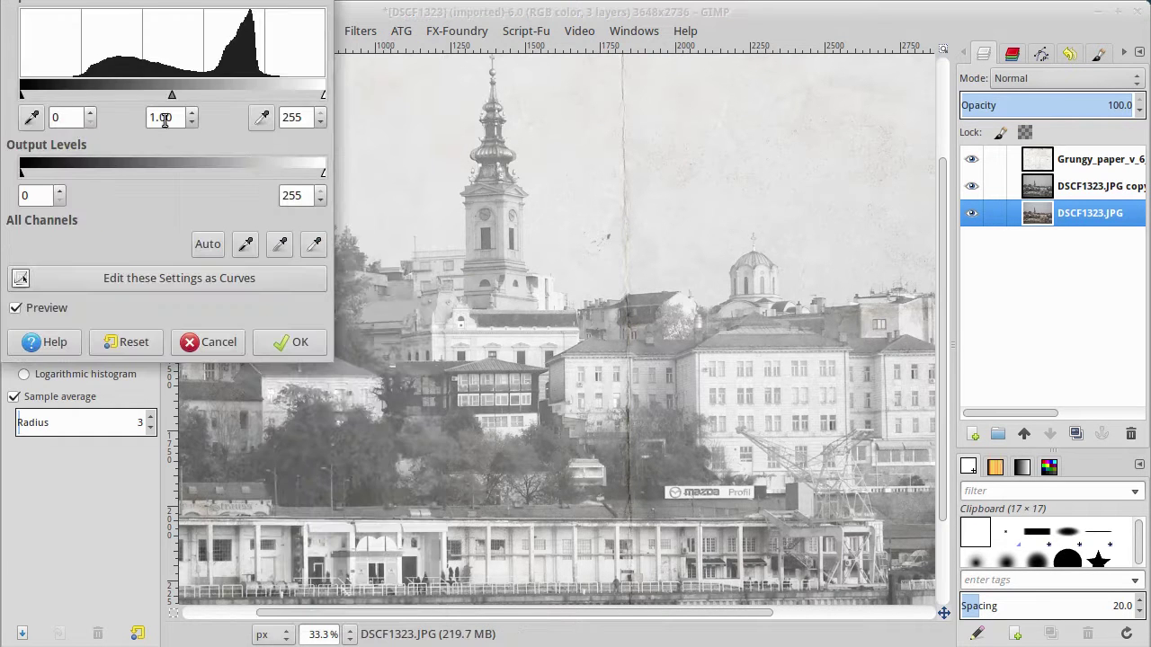
{"action": "left_click_drag", "start_coordinate": [22, 93], "coordinate": [68, 94]}
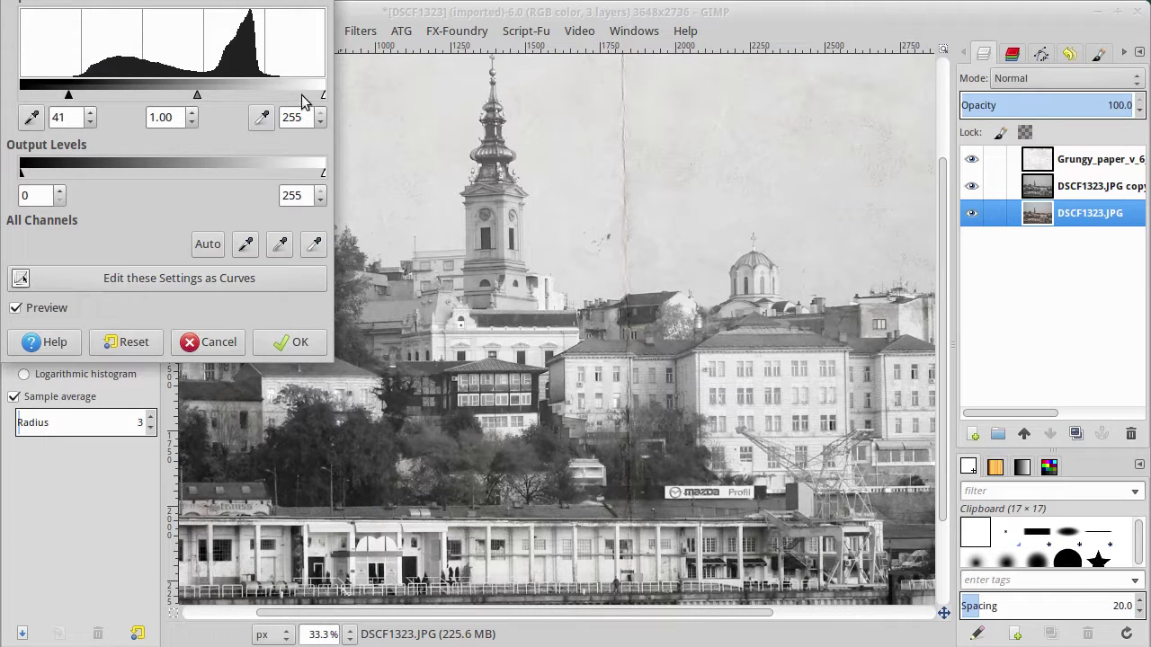
{"action": "mouse_move", "coordinate": [323, 95]}
{"action": "left_mouse_down"}
{"action": "mouse_move", "coordinate": [243, 101]}
{"action": "mouse_move", "coordinate": [266, 99]}
{"action": "left_mouse_up"}
{"action": "mouse_move", "coordinate": [68, 95]}
{"action": "left_mouse_down"}
{"action": "mouse_move", "coordinate": [40, 97]}
{"action": "mouse_move", "coordinate": [59, 94]}
{"action": "left_mouse_up"}
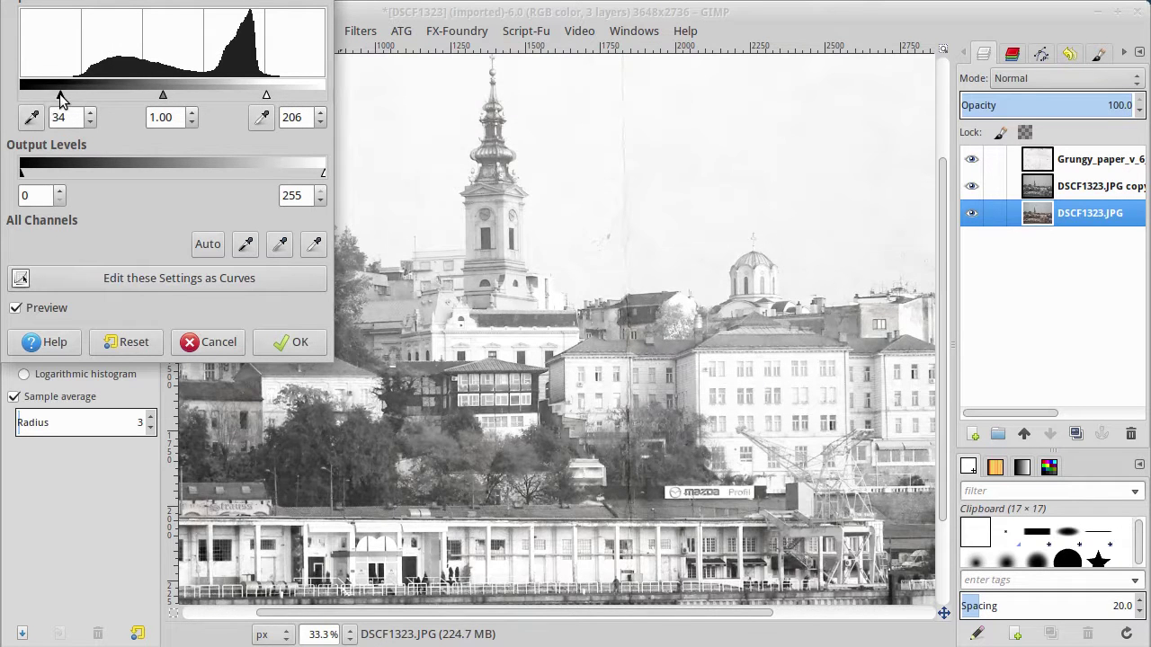
{"action": "left_click_drag", "start_coordinate": [266, 97], "coordinate": [273, 97]}
{"action": "left_click", "coordinate": [301, 346]}
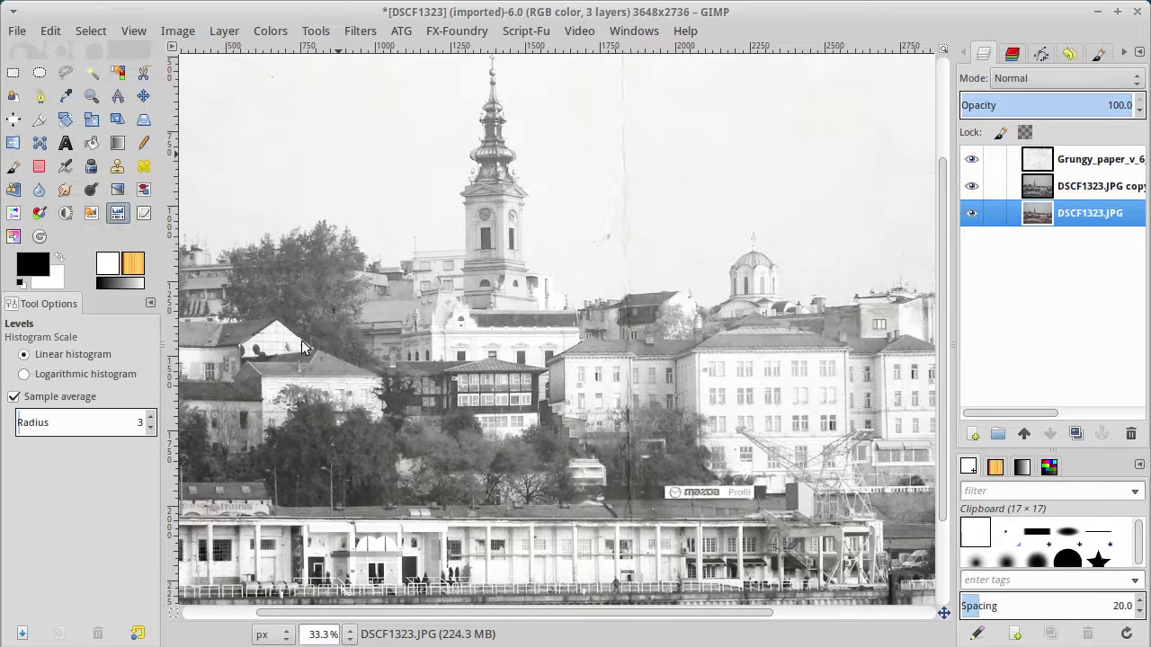
{"action": "scroll", "coordinate": [649, 331], "scroll_direction": "down", "scroll_amount": 3}
{"action": "scroll", "coordinate": [649, 331], "scroll_direction": "up", "scroll_amount": 3}
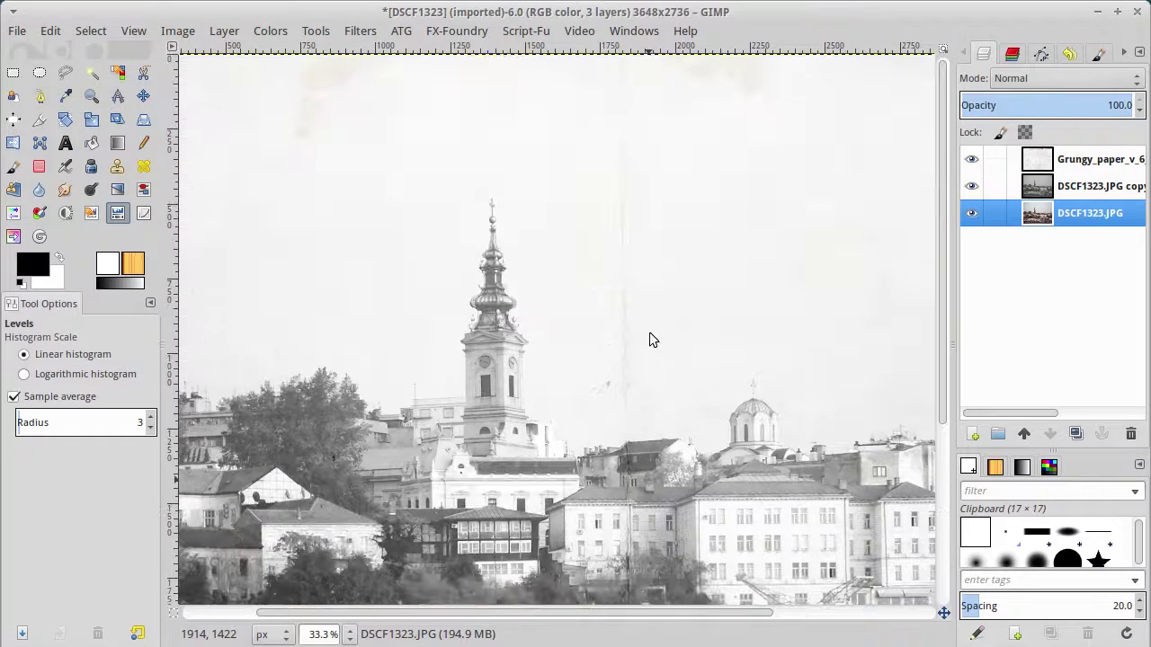
{"action": "scroll", "coordinate": [645, 316], "scroll_direction": "down", "scroll_amount": 3}
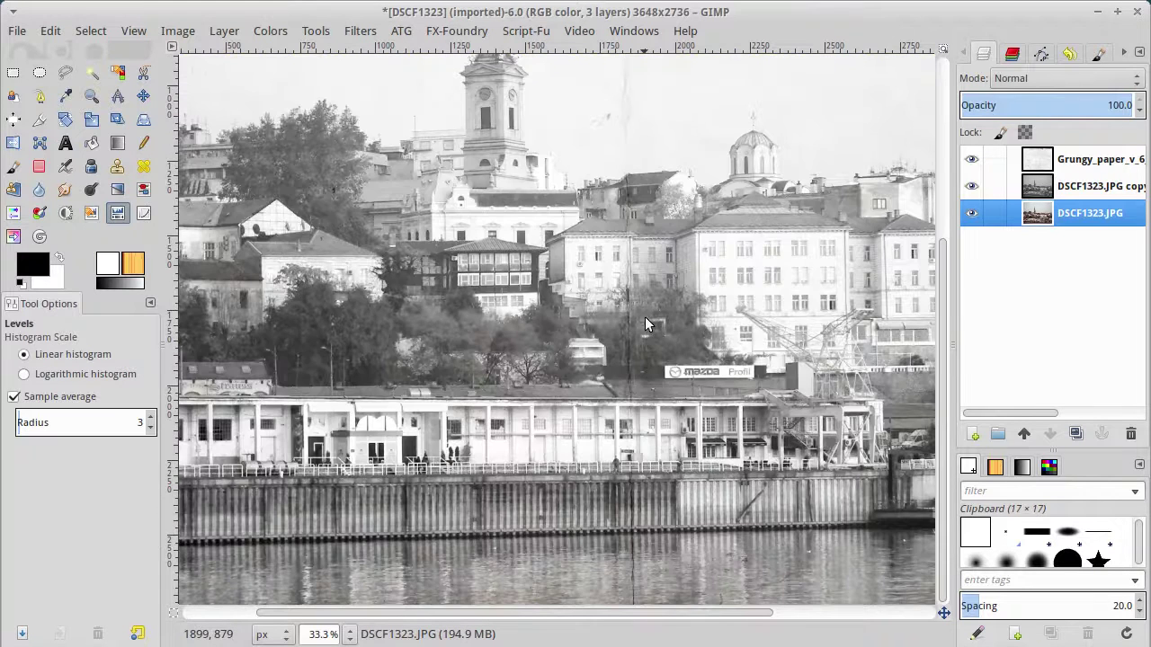
{"action": "scroll", "coordinate": [645, 316], "scroll_direction": "up", "scroll_amount": 2}
{"action": "left_click_drag", "start_coordinate": [256, 298], "coordinate": [576, 321]}
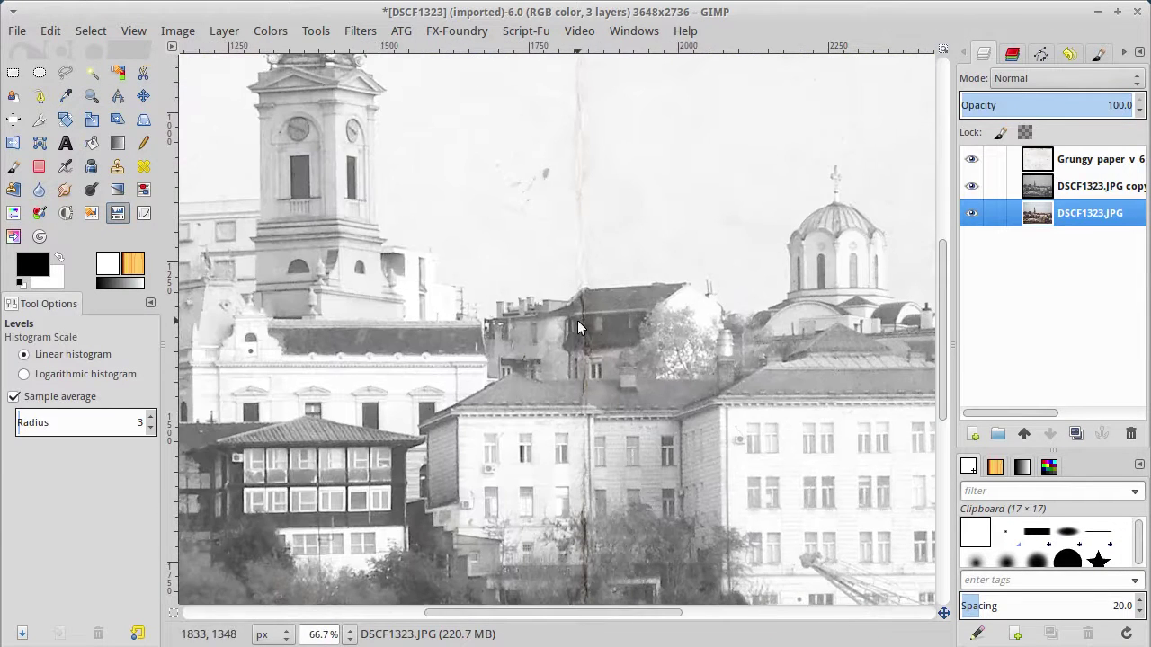
{"action": "left_click_drag", "start_coordinate": [669, 243], "coordinate": [597, 368]}
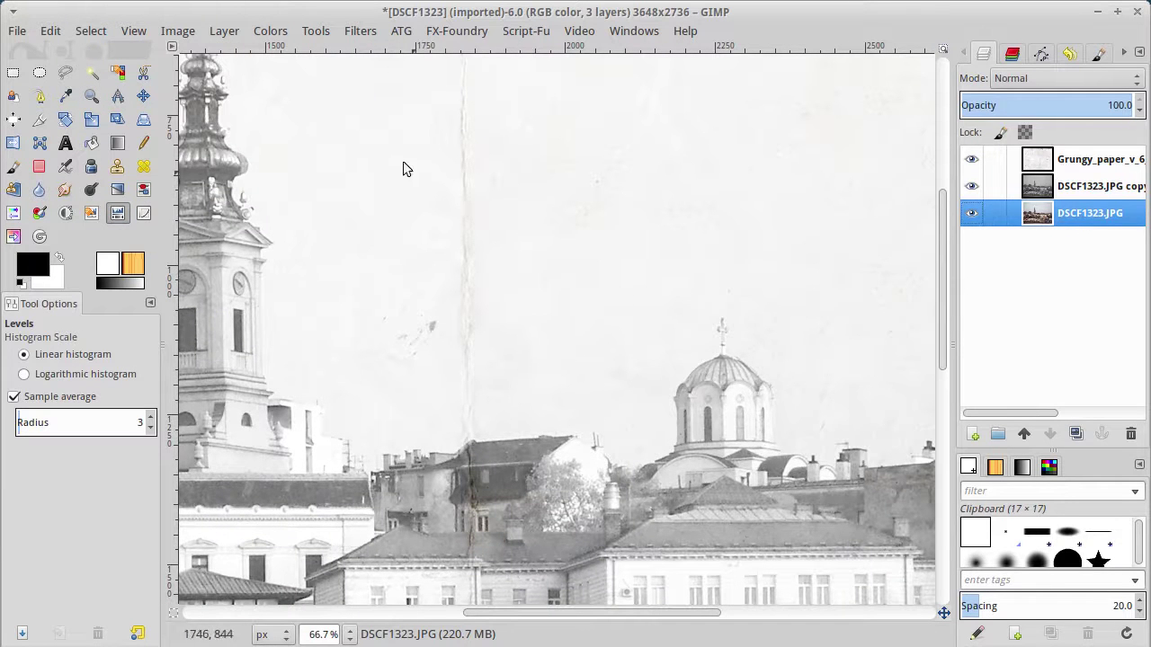
Add film grain to the photo using the default filter settings
{"action": "left_click", "coordinate": [363, 36]}
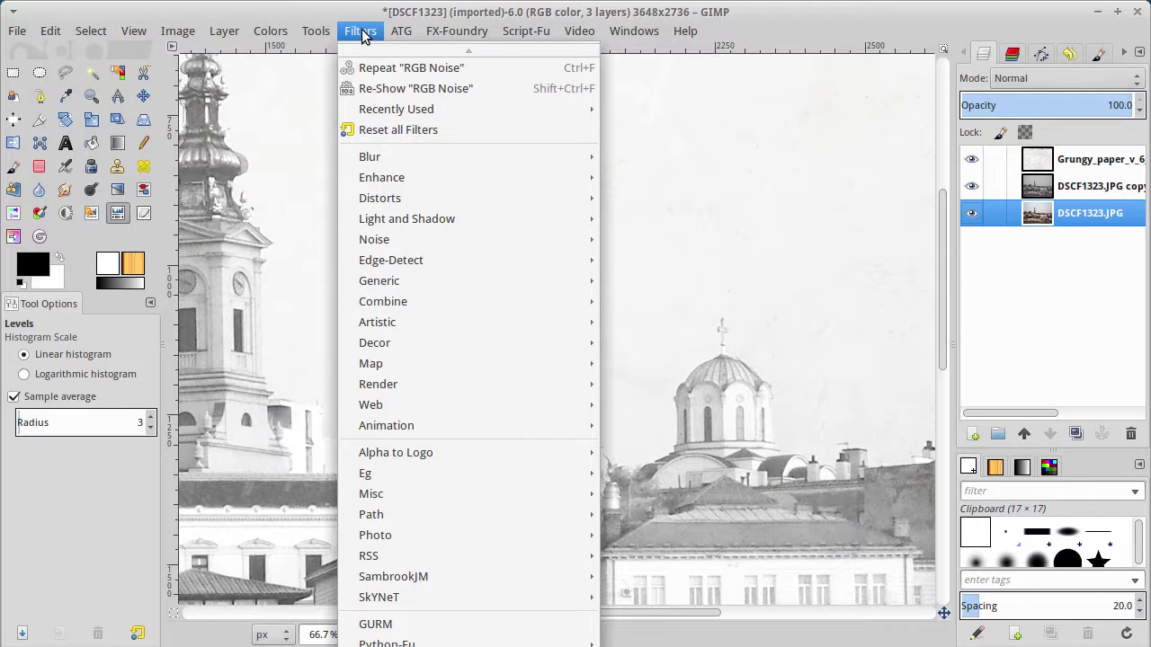
{"action": "mouse_move", "coordinate": [387, 239]}
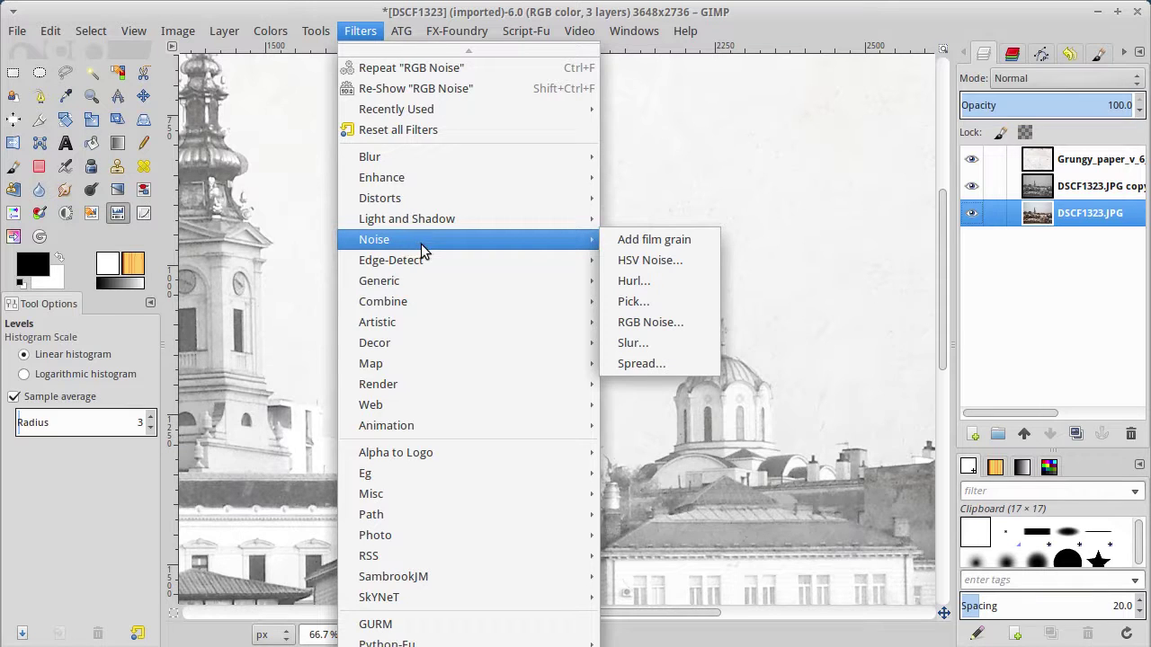
{"action": "left_click", "coordinate": [668, 242]}
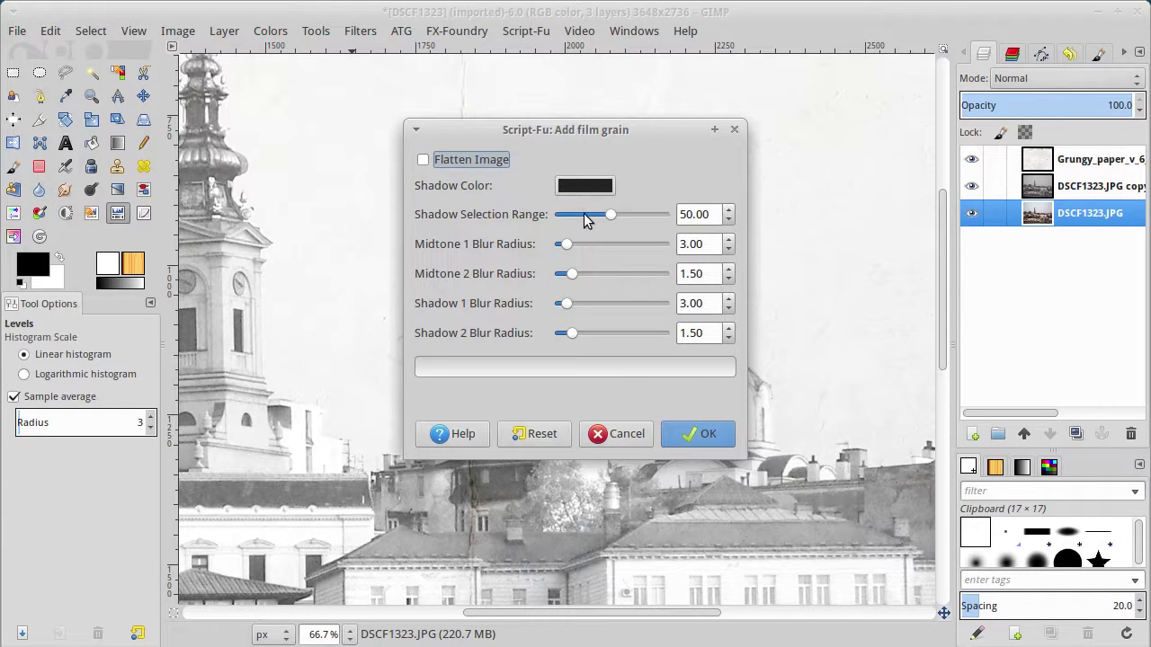
{"action": "left_click", "coordinate": [701, 433]}
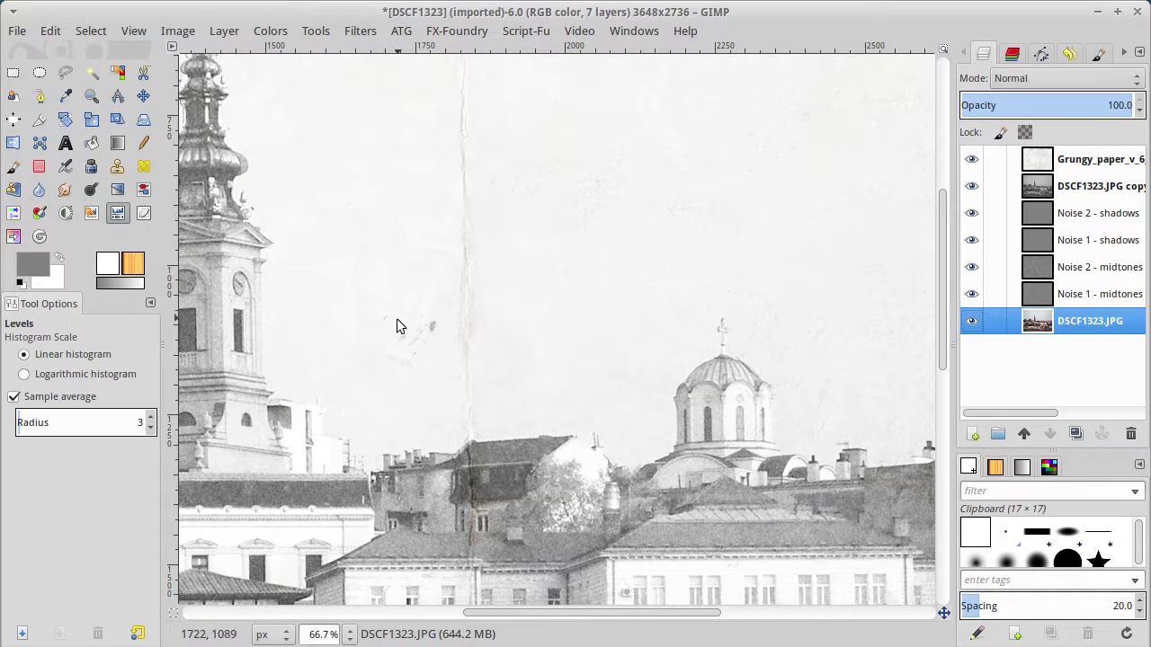
Zoom and pan to inspect the grain on the clock tower and the roof below
{"action": "left_click_drag", "start_coordinate": [299, 363], "coordinate": [457, 327]}
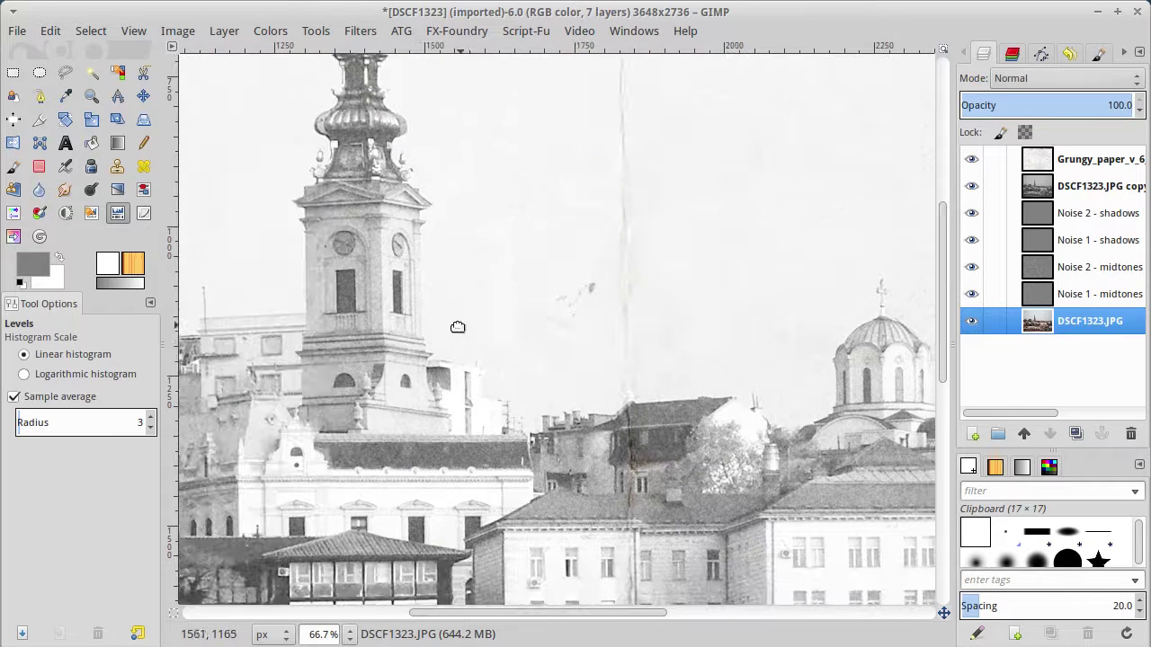
{"action": "scroll", "coordinate": [689, 432], "scroll_direction": "up", "scroll_amount": 1}
{"action": "scroll", "coordinate": [688, 432], "scroll_direction": "up", "scroll_amount": 3}
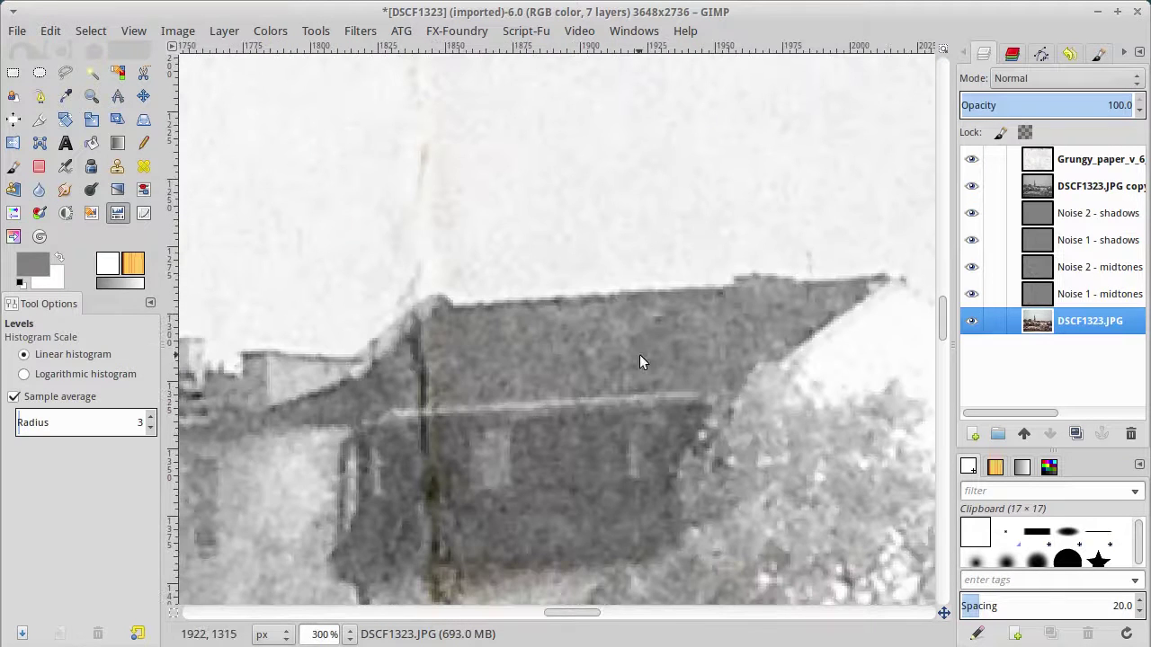
{"action": "scroll", "coordinate": [638, 355], "scroll_direction": "down", "scroll_amount": 1}
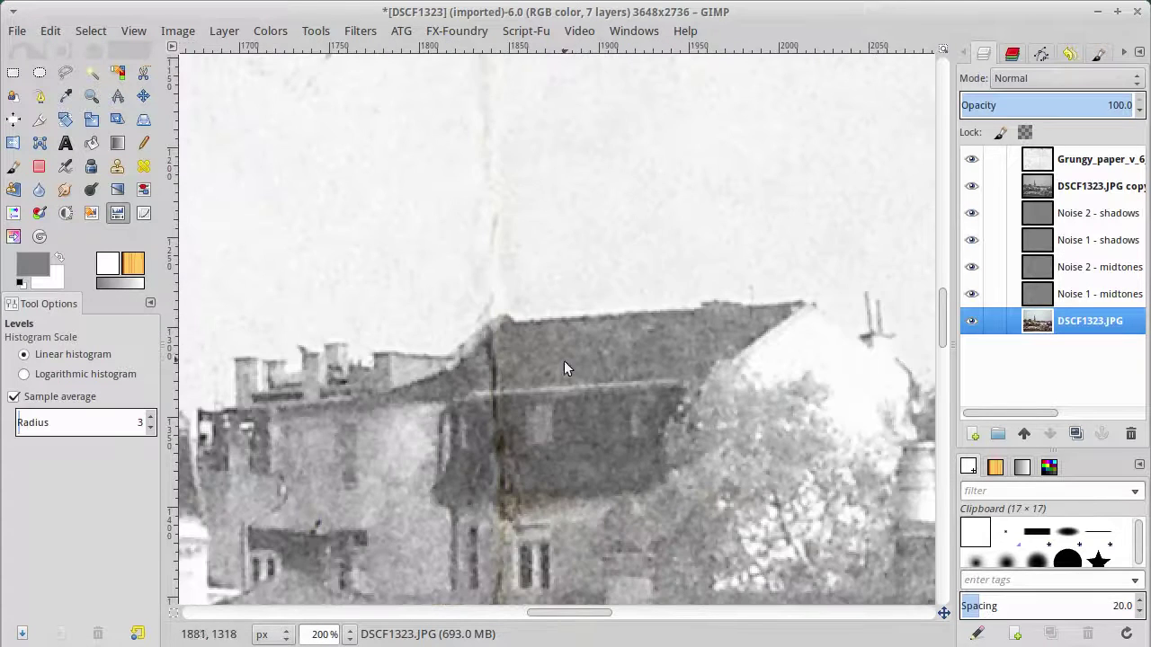
{"action": "left_click_drag", "start_coordinate": [354, 355], "coordinate": [749, 291]}
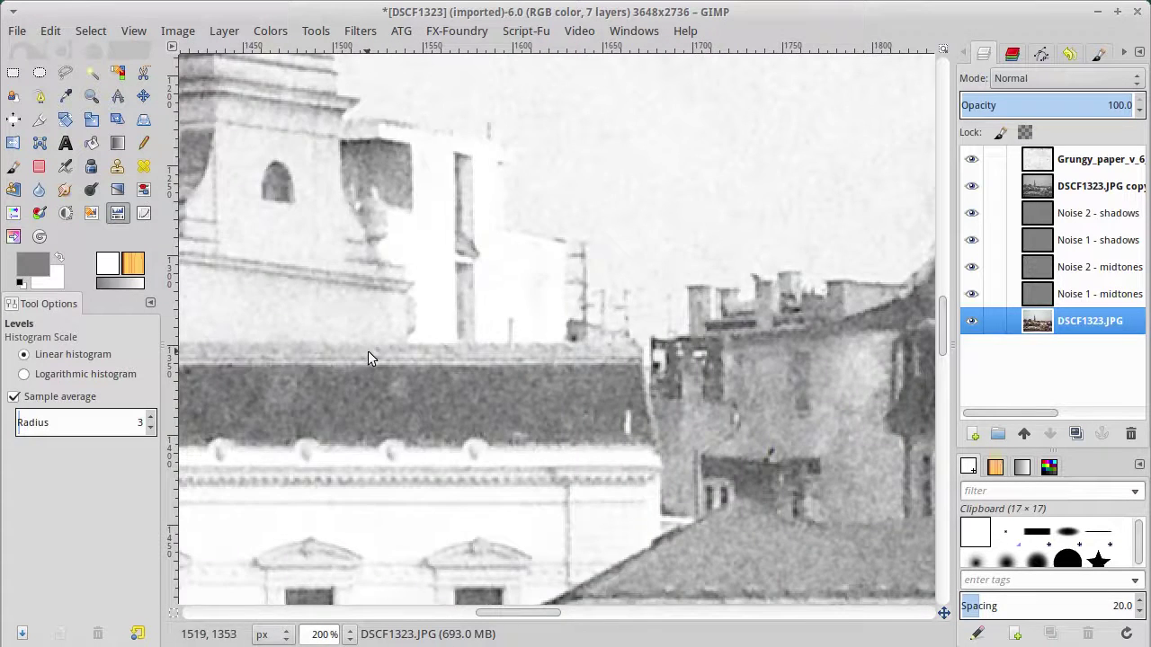
{"action": "scroll", "coordinate": [370, 349], "scroll_direction": "down", "scroll_amount": 1}
{"action": "scroll", "coordinate": [371, 349], "scroll_direction": "down", "scroll_amount": 1}
{"action": "scroll", "coordinate": [371, 347], "scroll_direction": "down", "scroll_amount": 1}
{"action": "scroll", "coordinate": [367, 353], "scroll_direction": "up", "scroll_amount": 3}
{"action": "scroll", "coordinate": [405, 380], "scroll_direction": "up", "scroll_amount": 1}
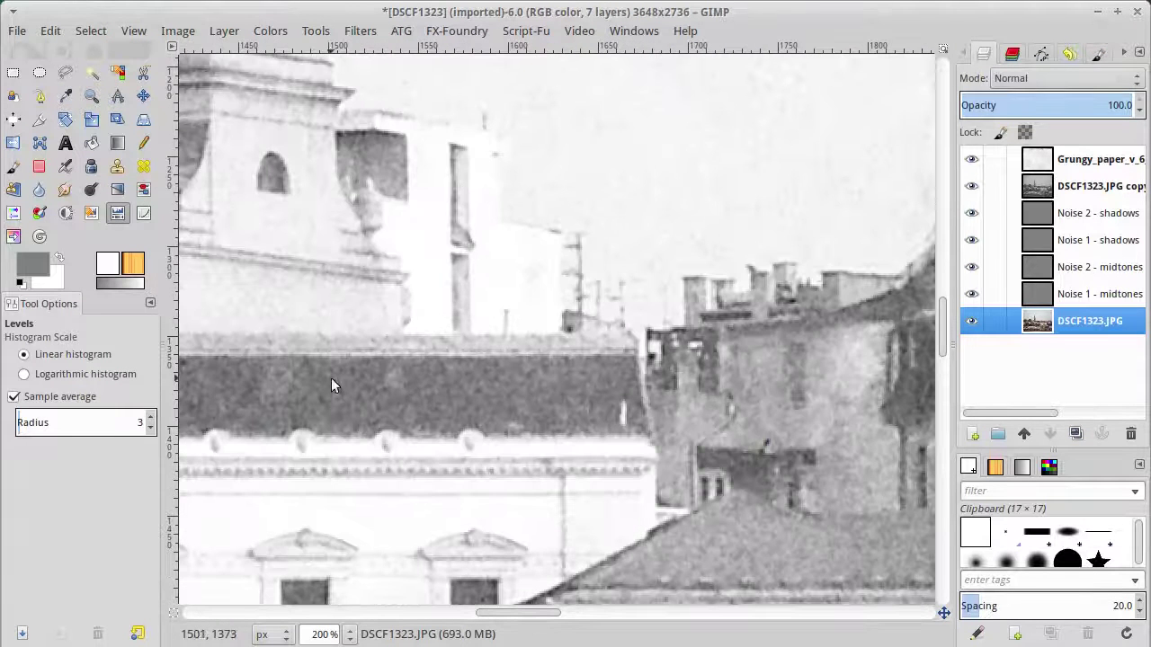
{"action": "scroll", "coordinate": [391, 371], "scroll_direction": "down", "scroll_amount": 2}
{"action": "scroll", "coordinate": [390, 371], "scroll_direction": "down", "scroll_amount": 1}
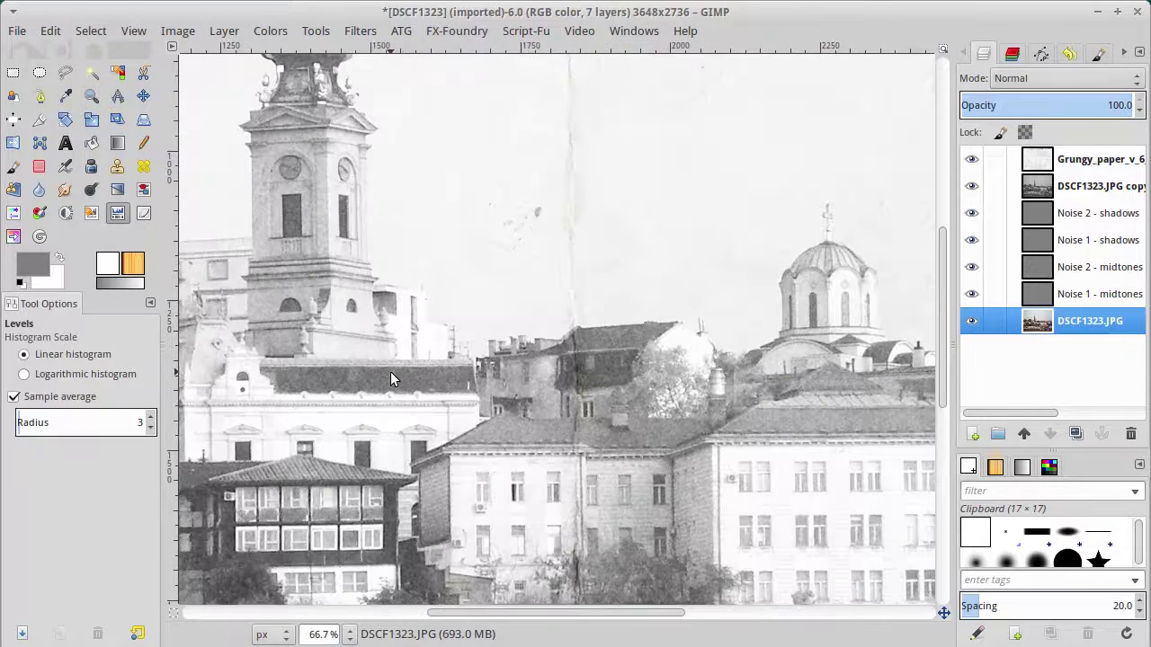
{"action": "scroll", "coordinate": [390, 371], "scroll_direction": "up", "scroll_amount": 1}
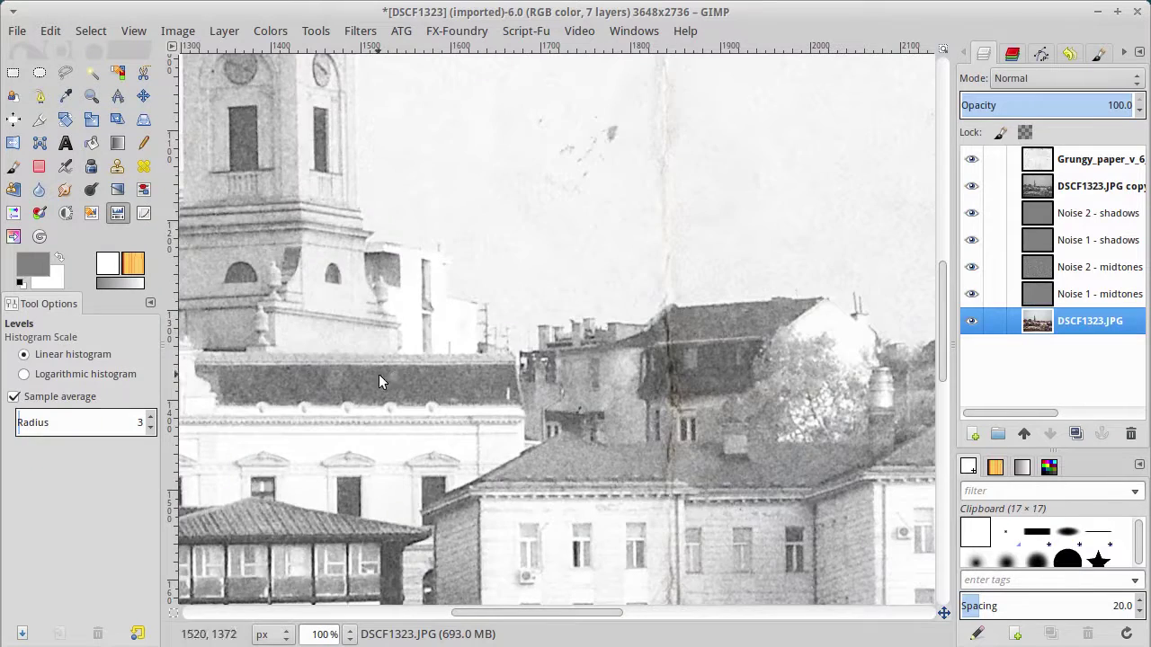
Centre the clock tower and pan across the tower and dome to check the grain
{"action": "left_click_drag", "start_coordinate": [379, 374], "coordinate": [433, 376]}
{"action": "scroll", "coordinate": [442, 369], "scroll_direction": "right", "scroll_amount": 3}
{"action": "scroll", "coordinate": [503, 283], "scroll_direction": "down", "scroll_amount": 3}
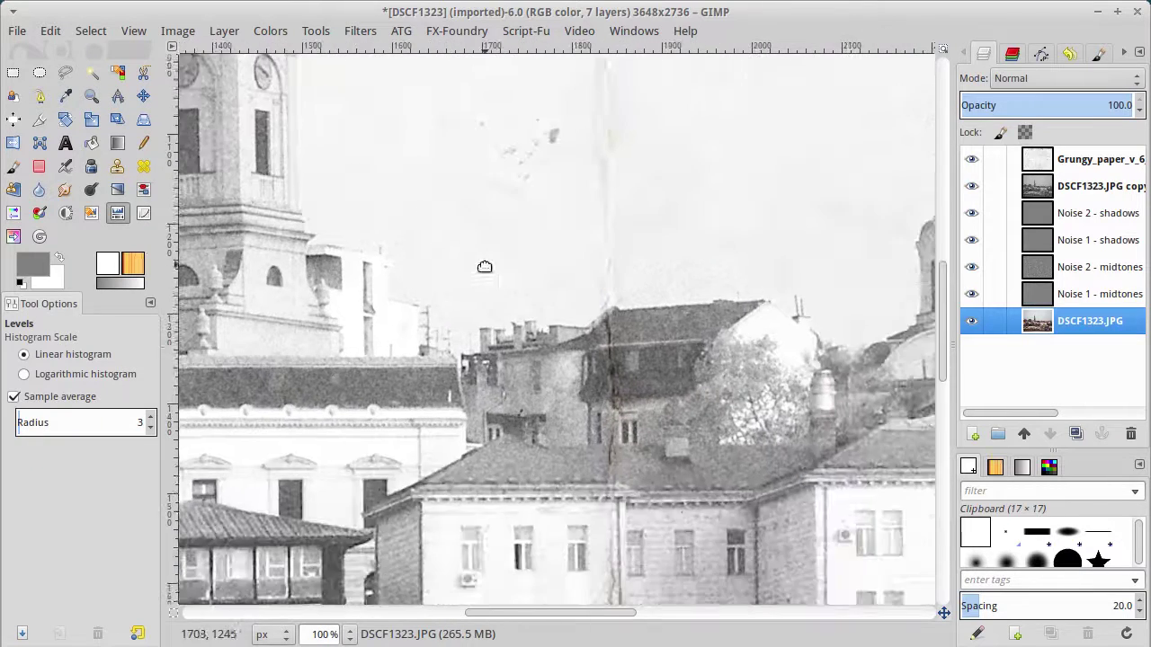
{"action": "scroll", "coordinate": [527, 260], "scroll_direction": "down", "scroll_amount": 2}
{"action": "scroll", "coordinate": [527, 261], "scroll_direction": "down", "scroll_amount": 1}
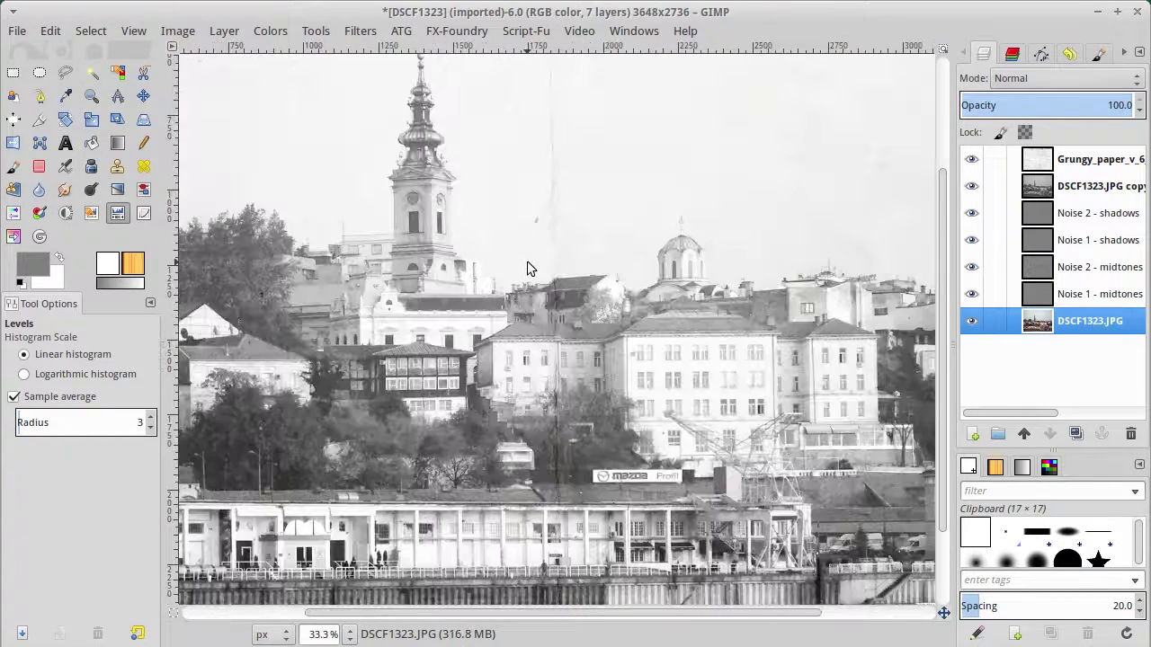
{"action": "scroll", "coordinate": [527, 260], "scroll_direction": "down", "scroll_amount": 1}
{"action": "scroll", "coordinate": [527, 260], "scroll_direction": "down", "scroll_amount": 1}
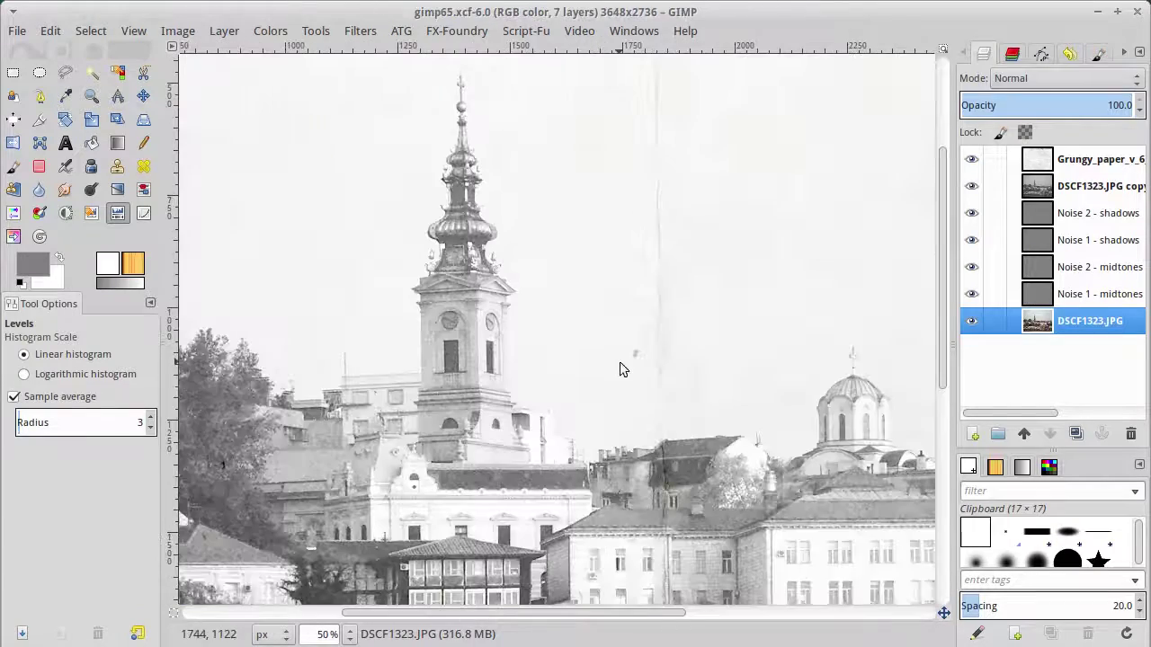
{"action": "left_click_drag", "start_coordinate": [620, 369], "coordinate": [491, 370]}
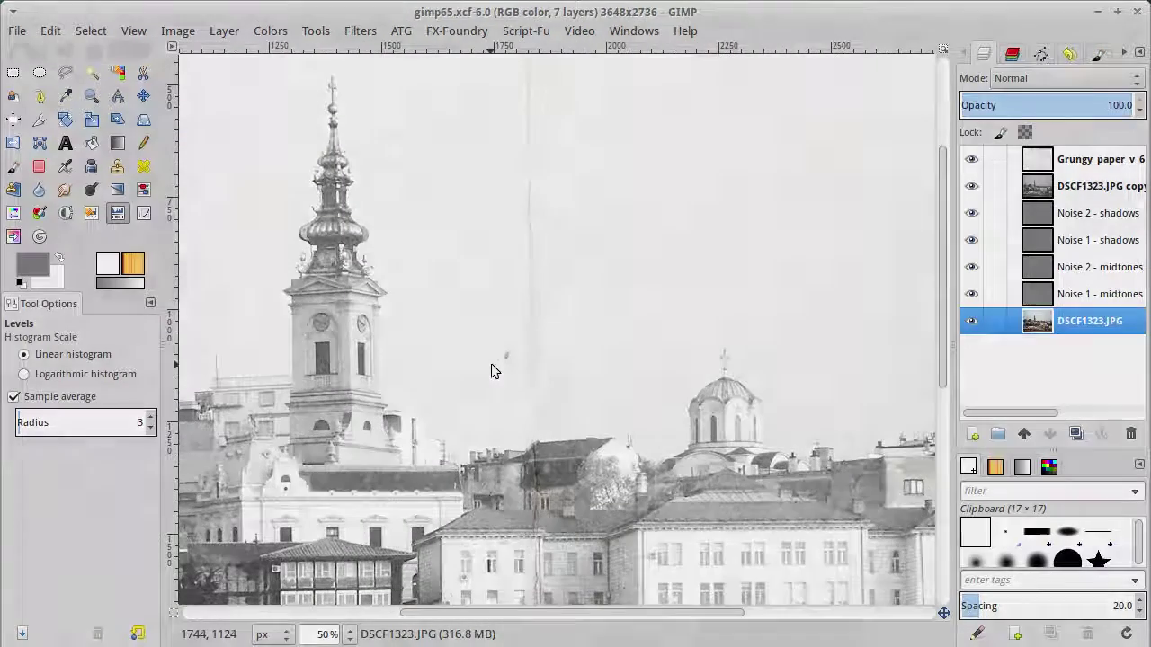